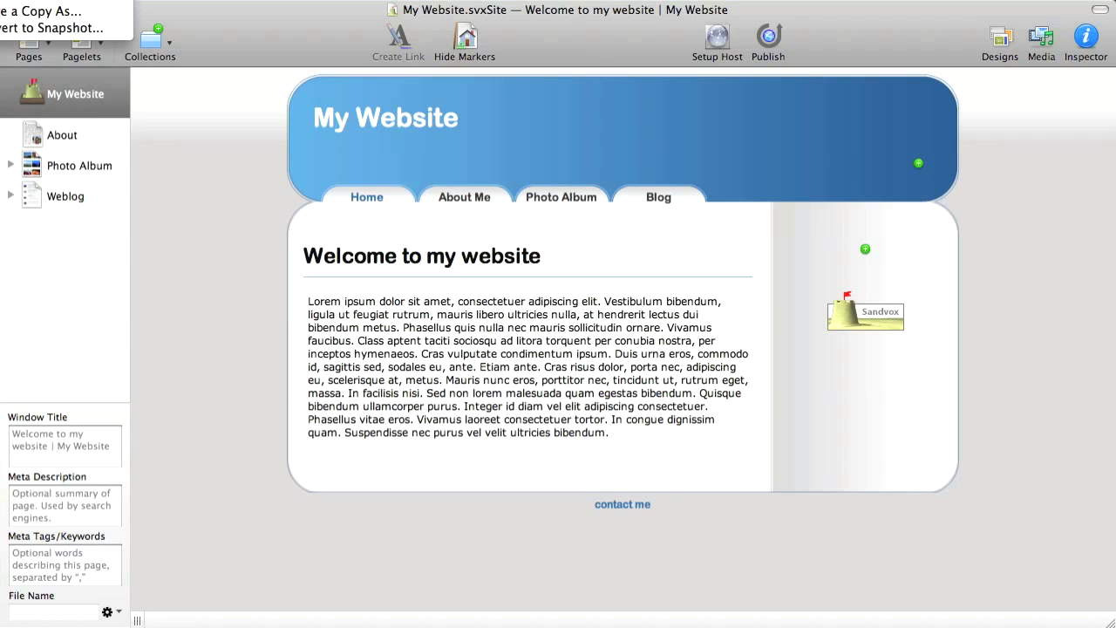
Create a new site named "my site 100" on the Desktop with a Rich Text home page
key(super+n)
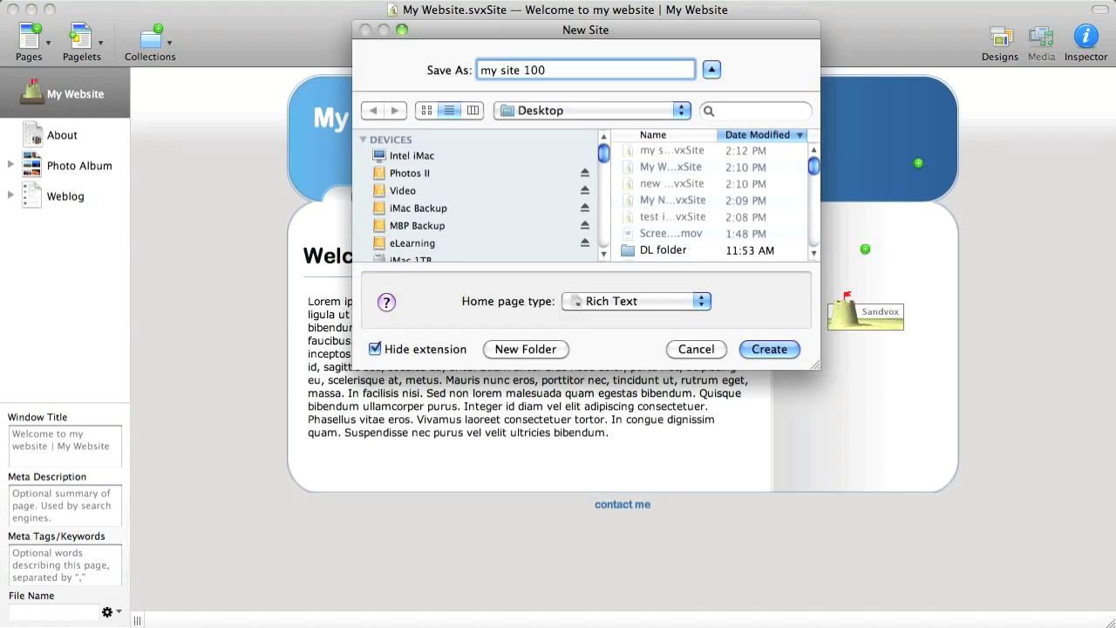
key(Return)
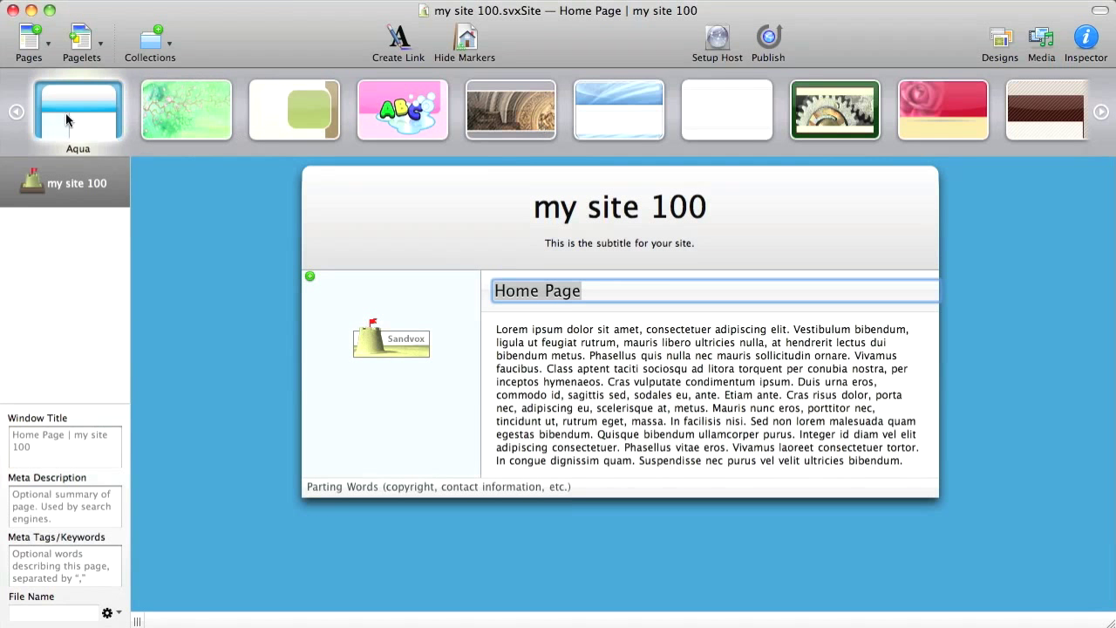
Browse the available site designs and apply the Rounded Blue design to the site
click(1101, 112)
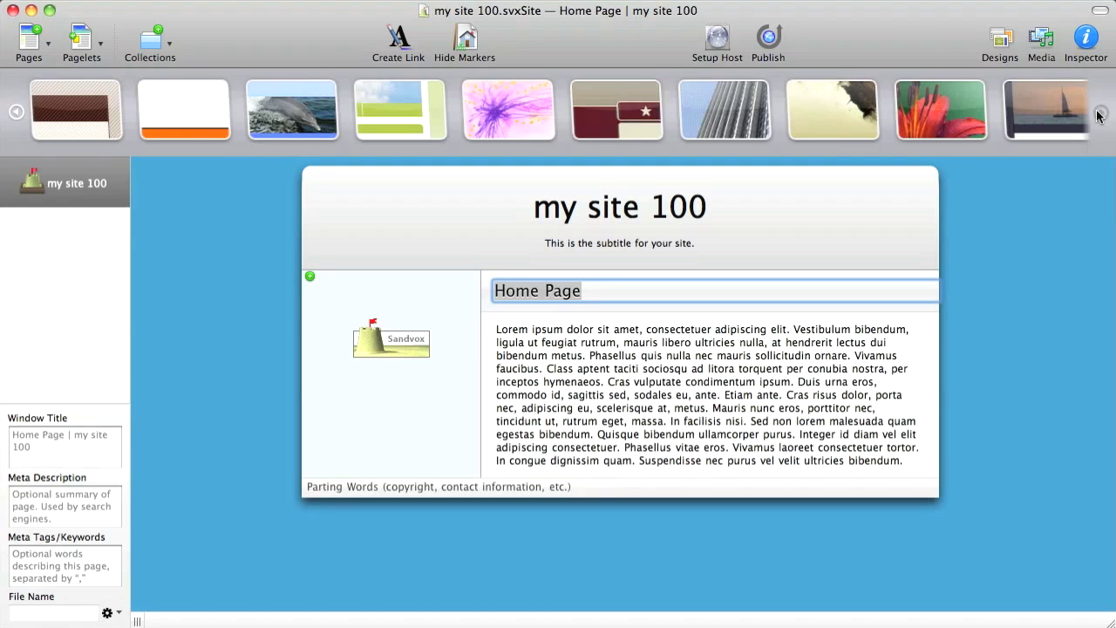
click(1100, 113)
click(1100, 113)
click(1100, 113)
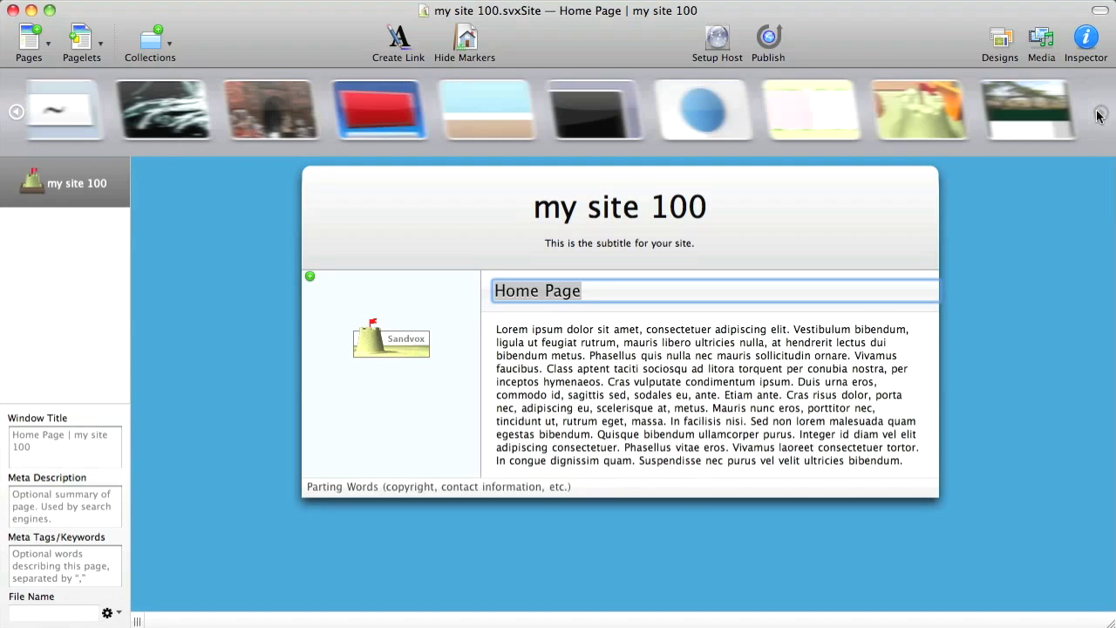
click(388, 113)
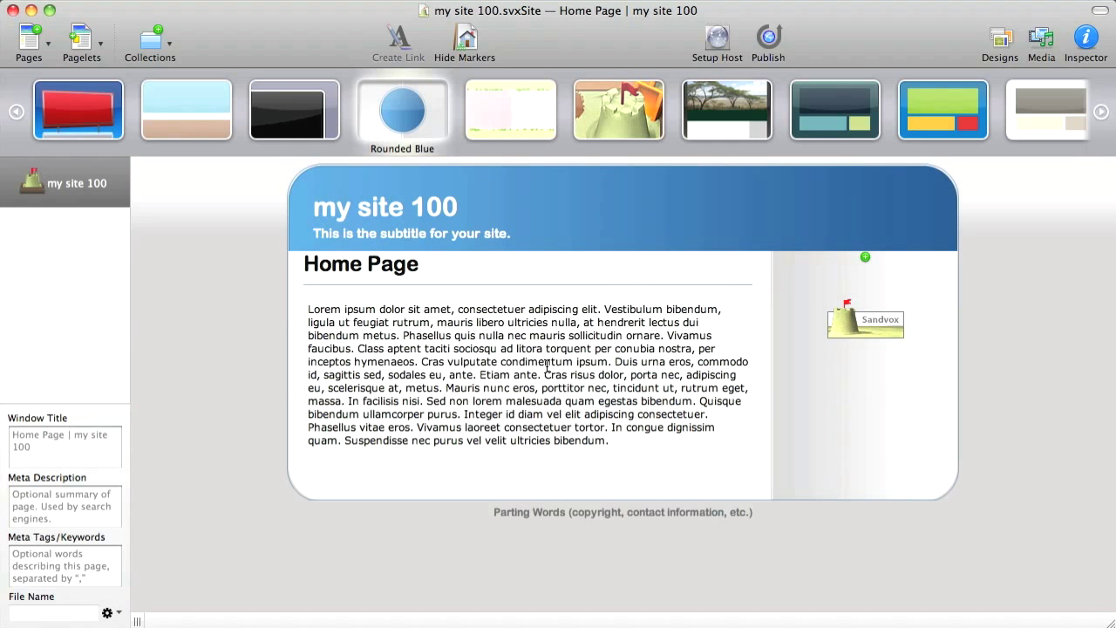
Examine which page types, pagelets and collection types can be added to the site
click(42, 45)
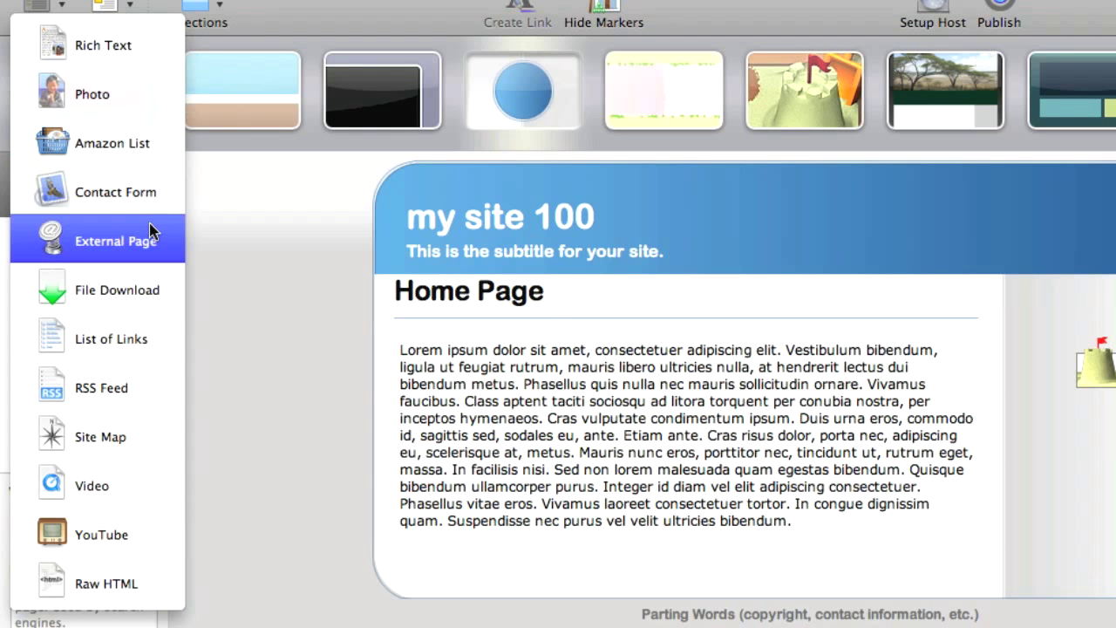
click(127, 453)
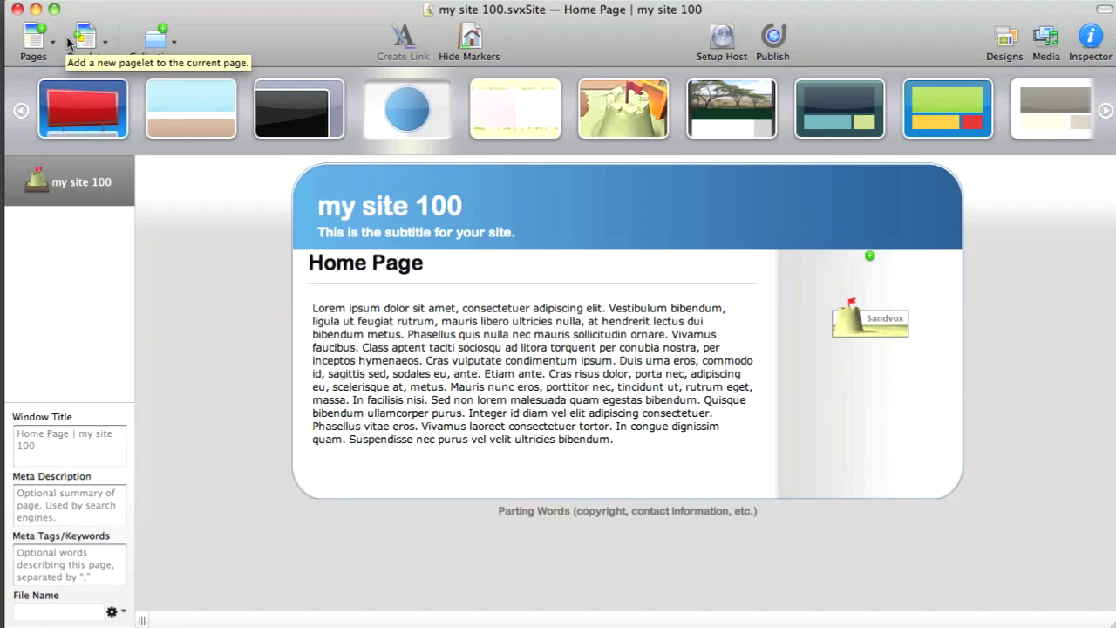
click(101, 49)
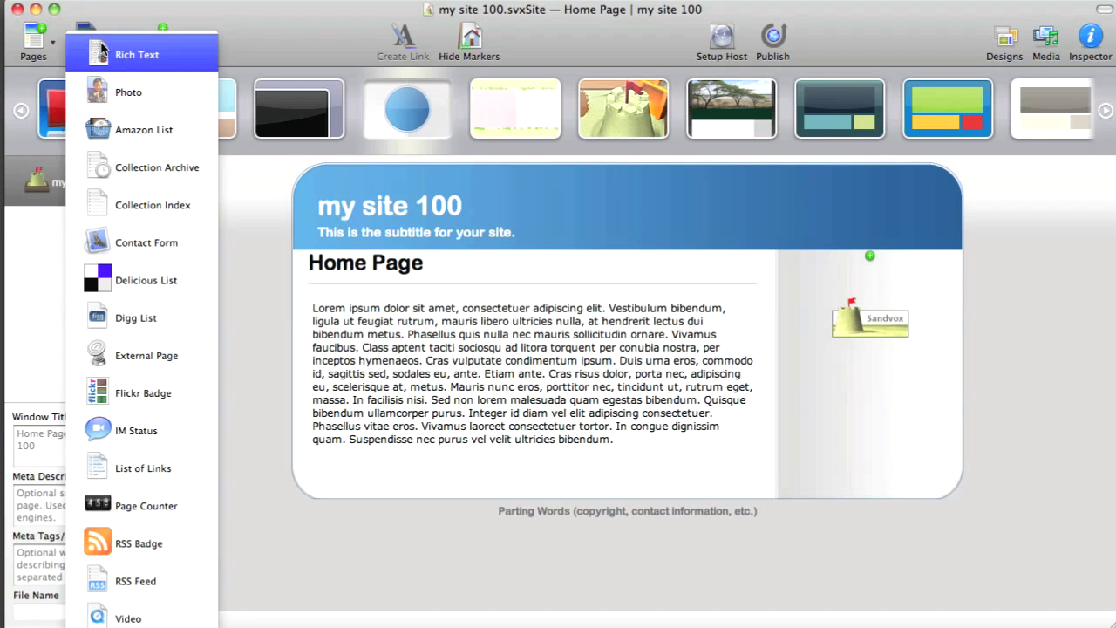
click(192, 40)
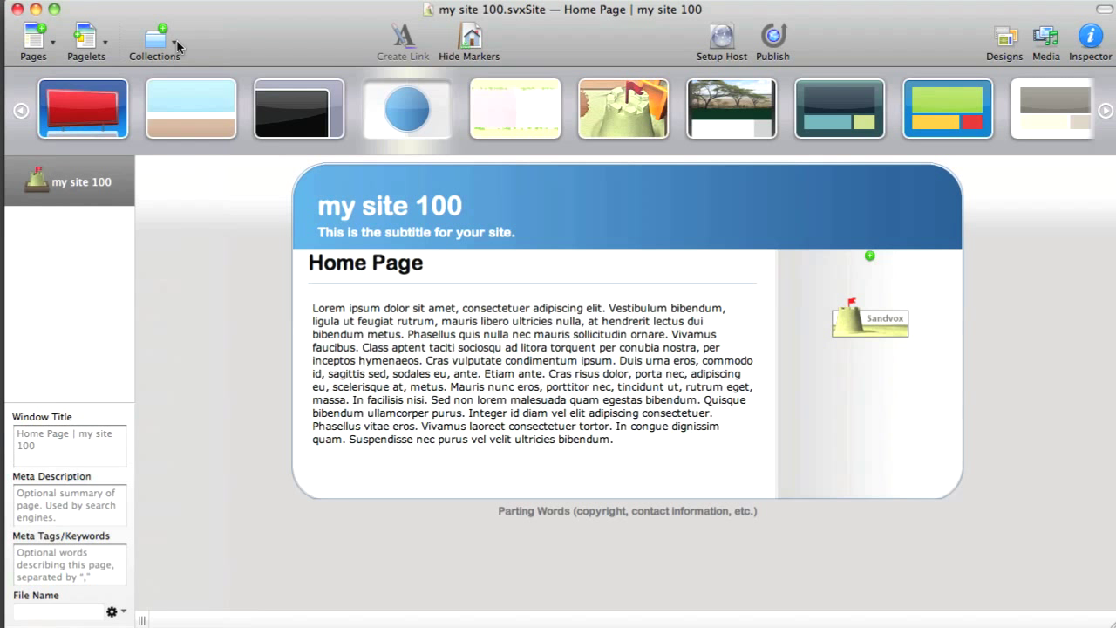
click(174, 46)
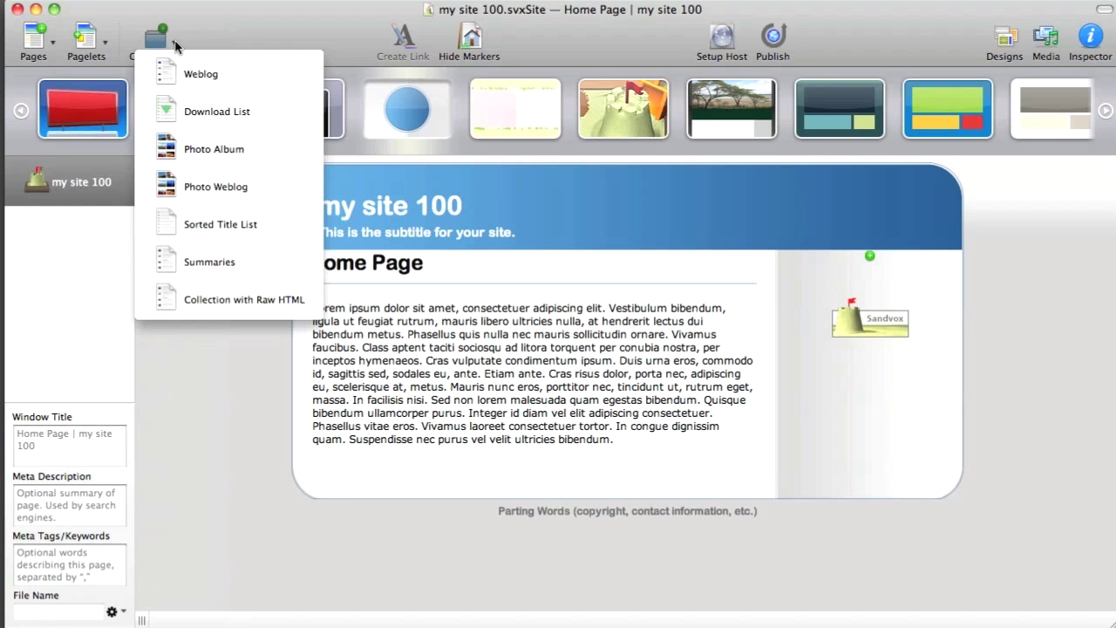
click(243, 31)
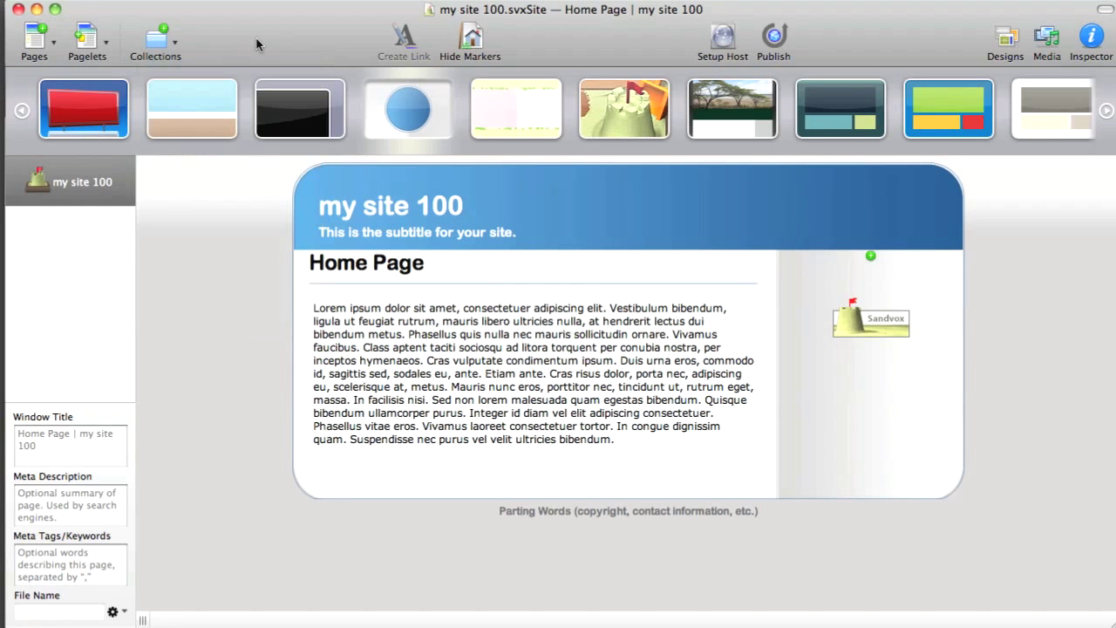
click(106, 51)
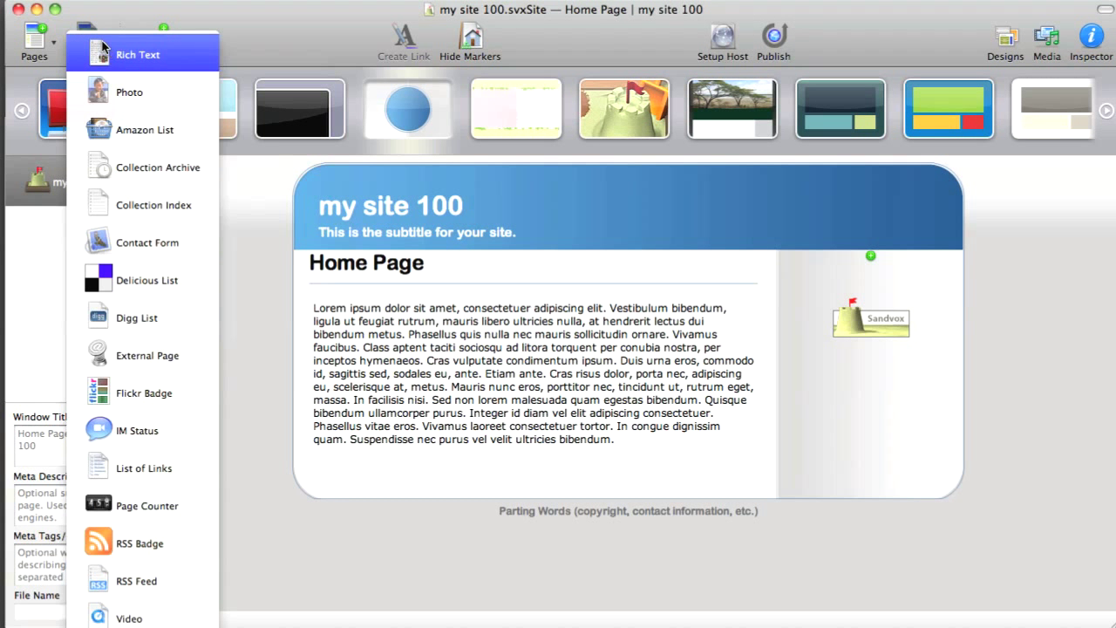
click(284, 27)
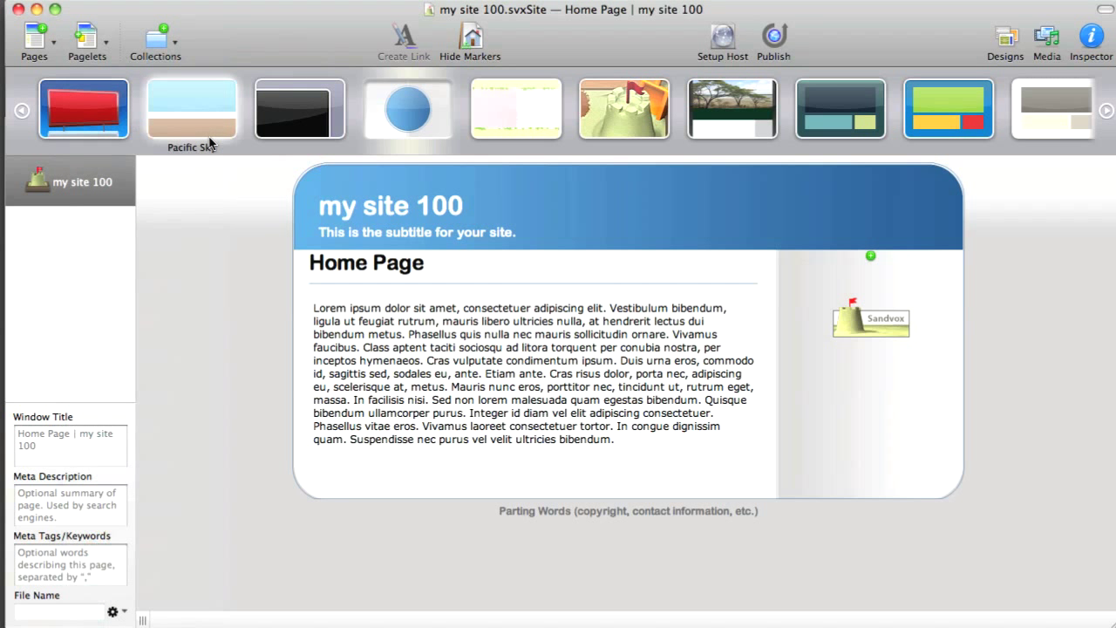
Add a Flickr Badge pagelet to the home page and set its number of images to show to 6
click(109, 49)
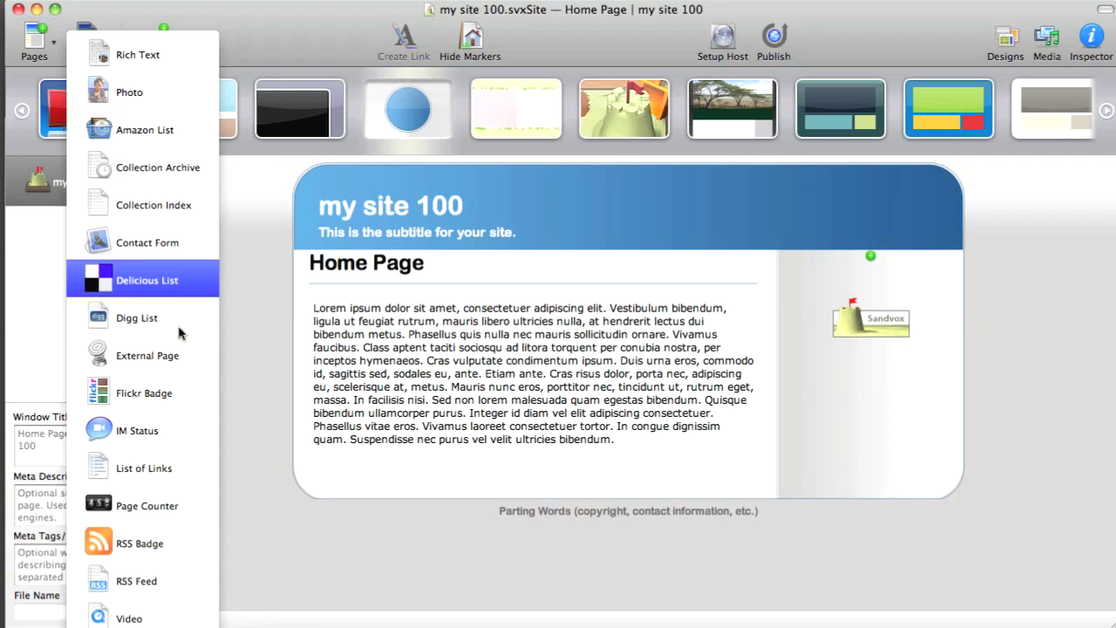
click(168, 394)
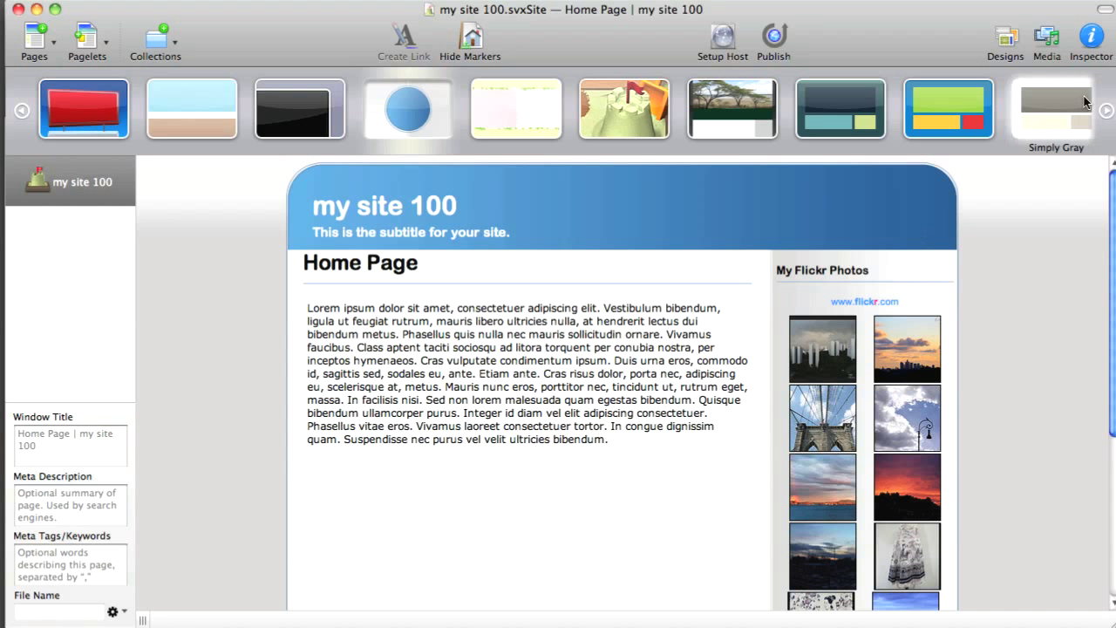
click(1093, 38)
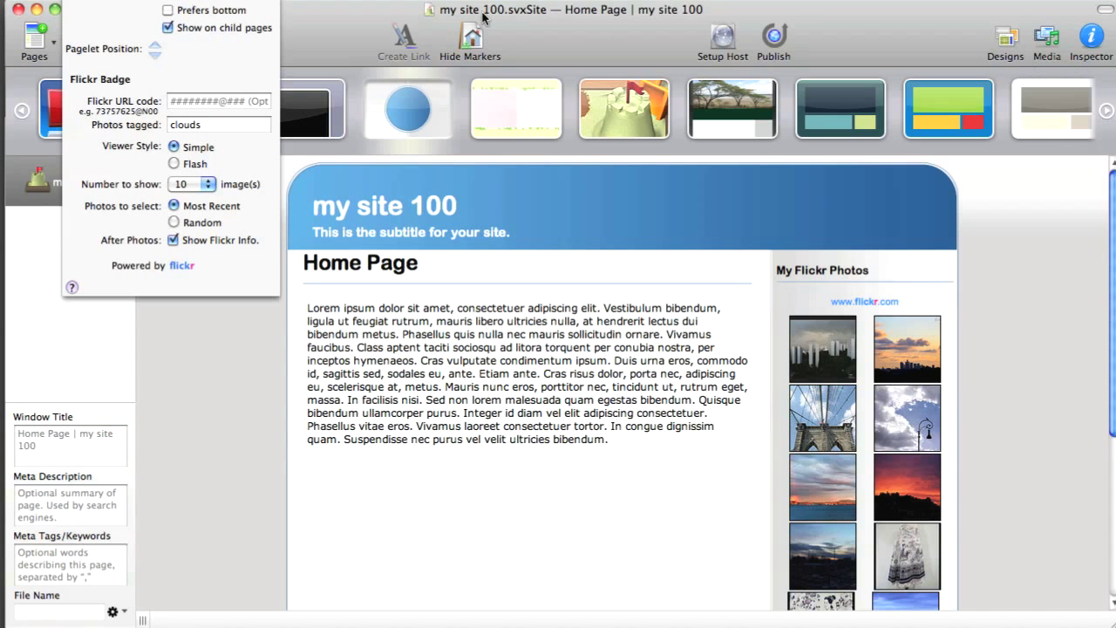
drag(203, 0, 578, 194)
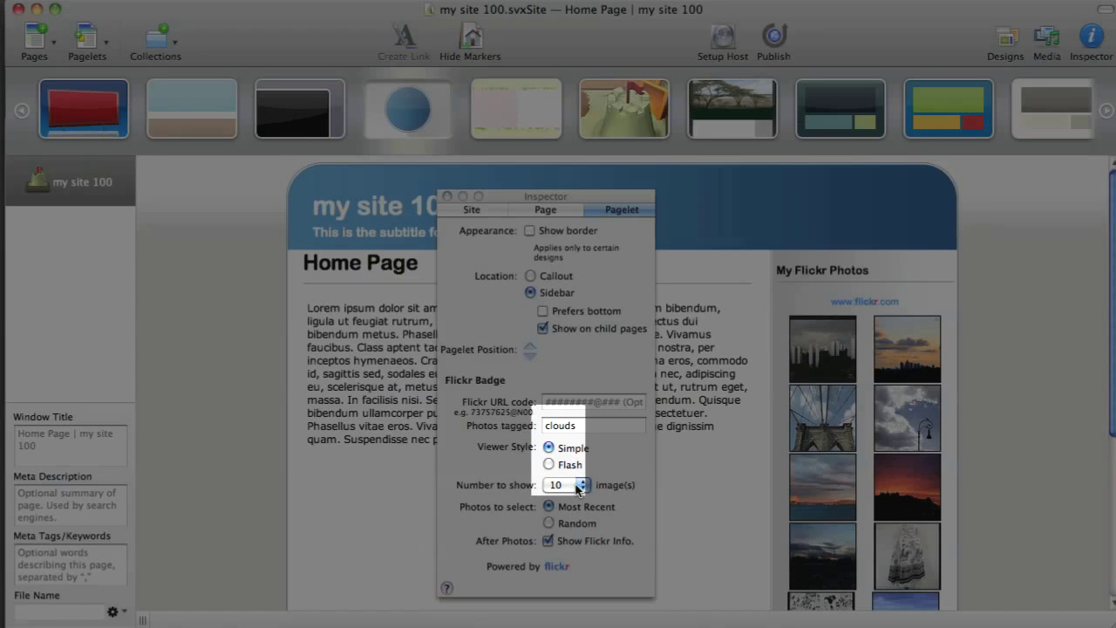
click(575, 485)
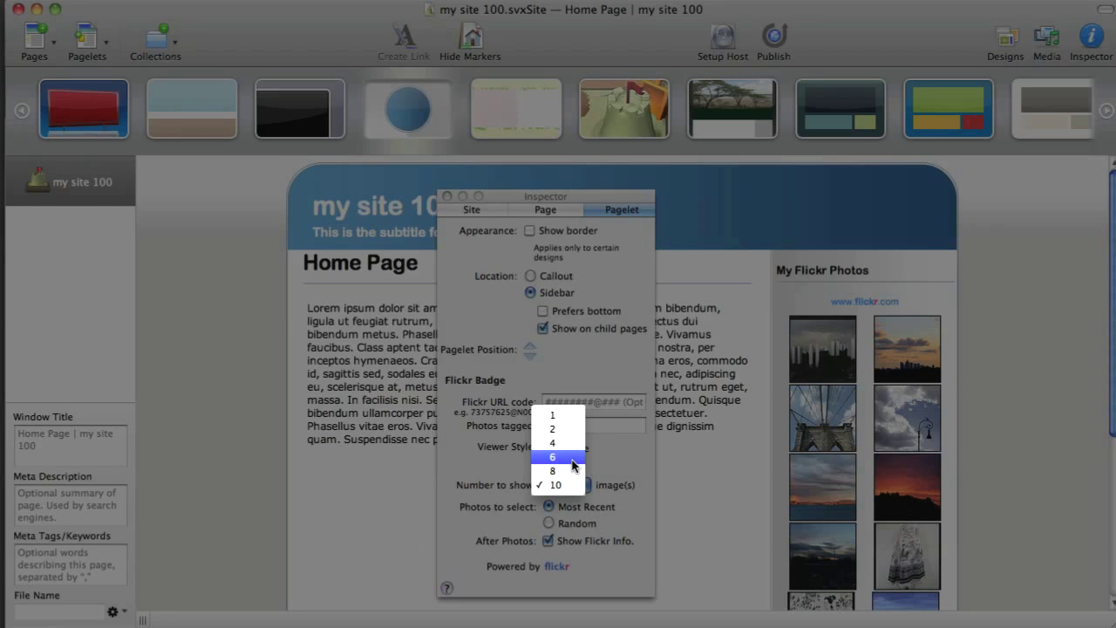
click(575, 457)
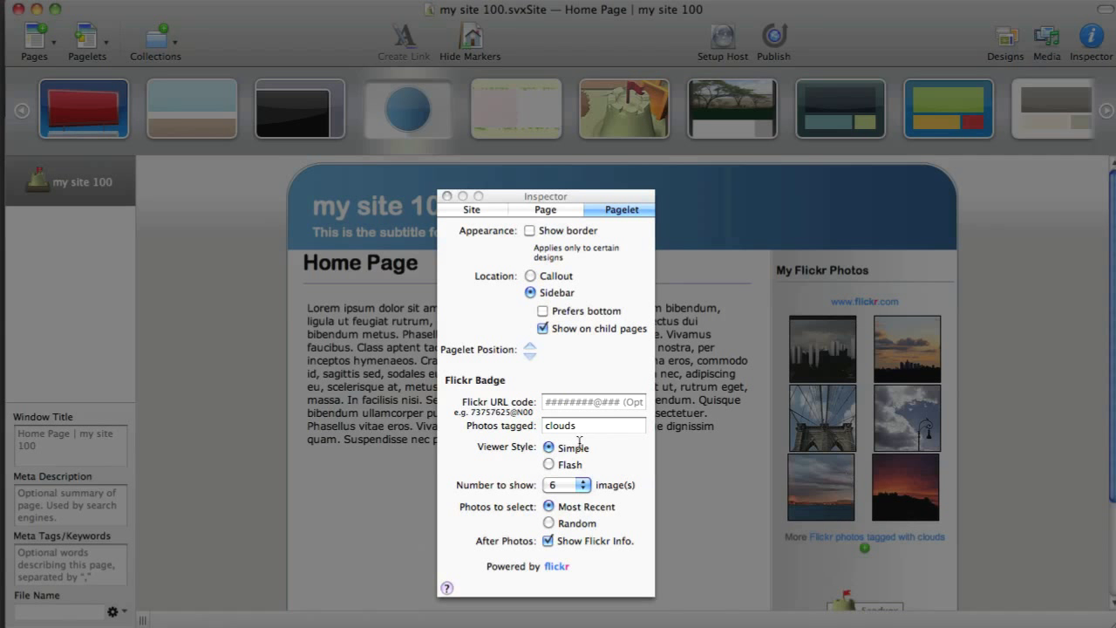
Set the Flickr badge to show photos tagged "olympics" and close its settings
double_click(614, 428)
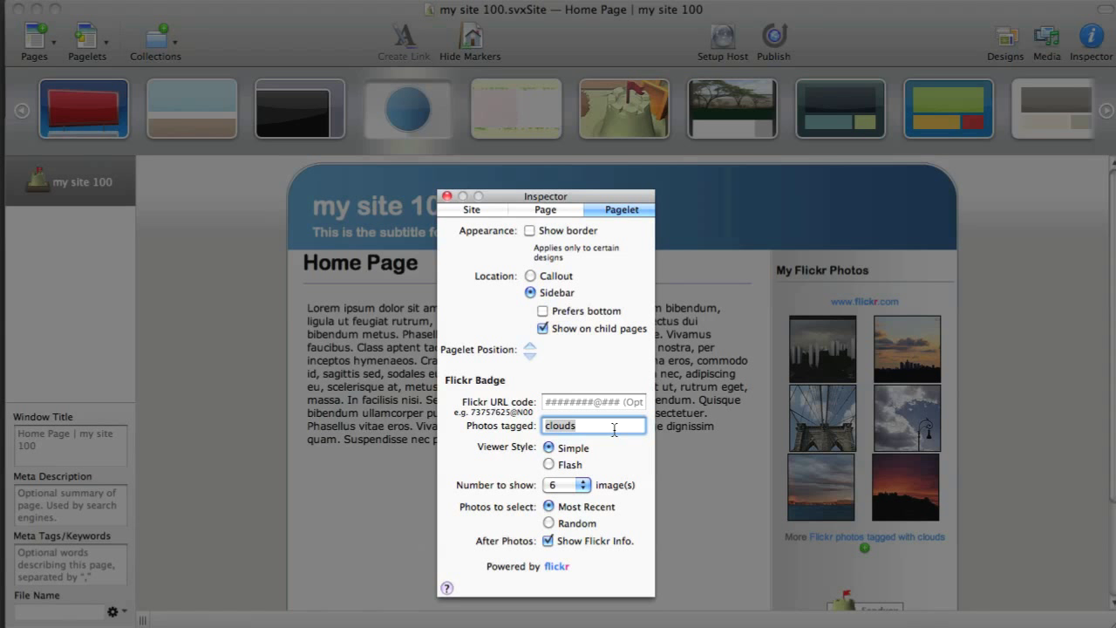
text(olympics)
key(Return)
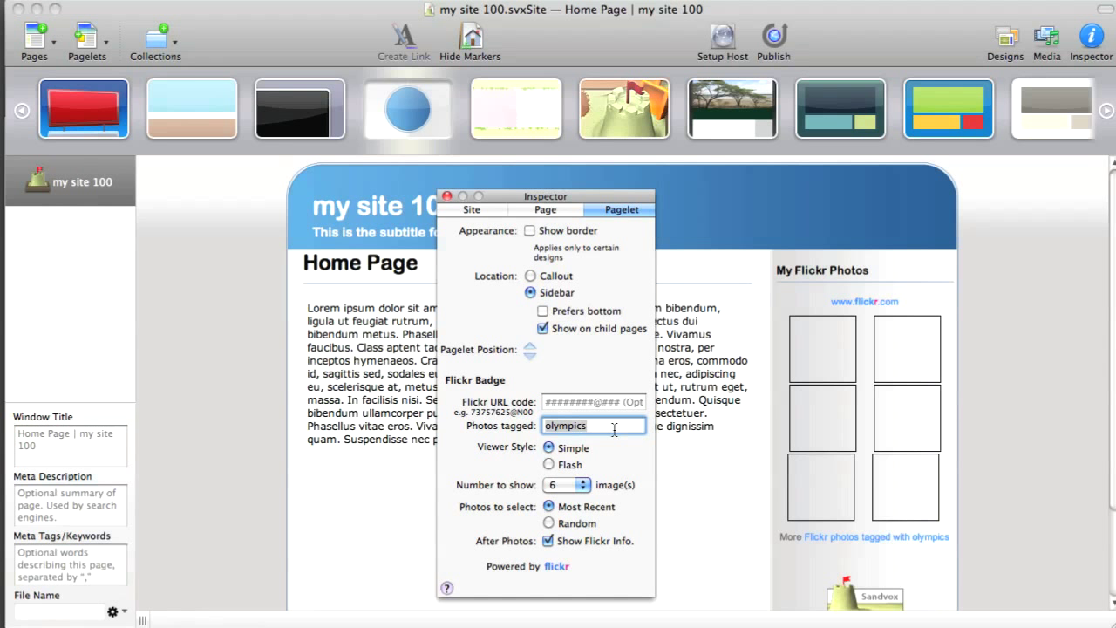
click(446, 197)
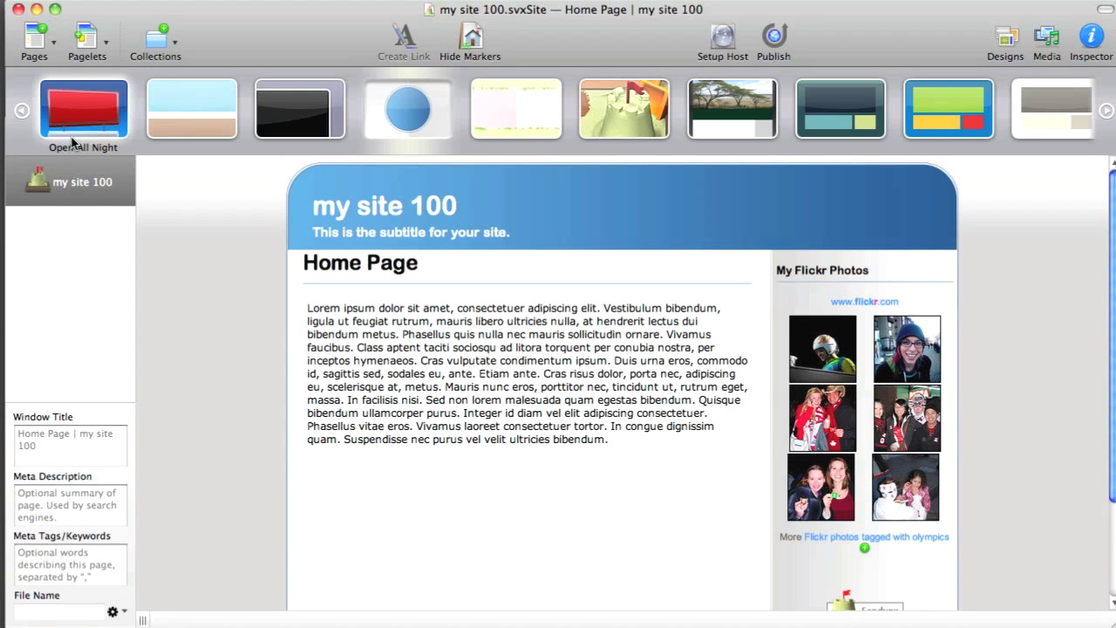
Add a Weblog collection titled "My New Weblog" and replace its placeholder introduction with "Welcome to my blog"
click(173, 50)
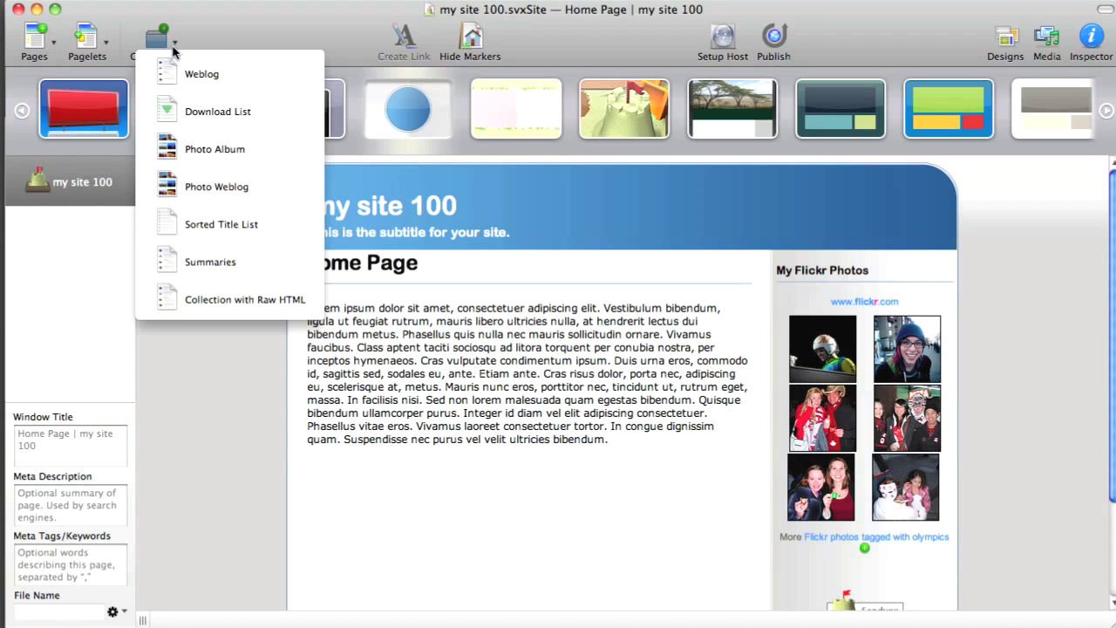
click(202, 75)
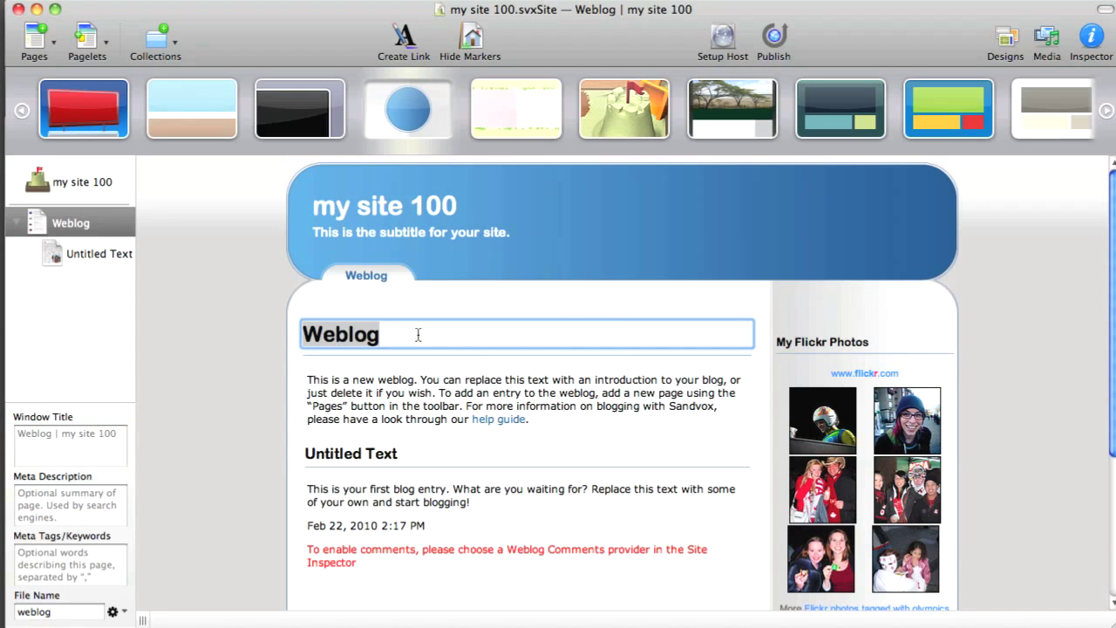
text(My New )
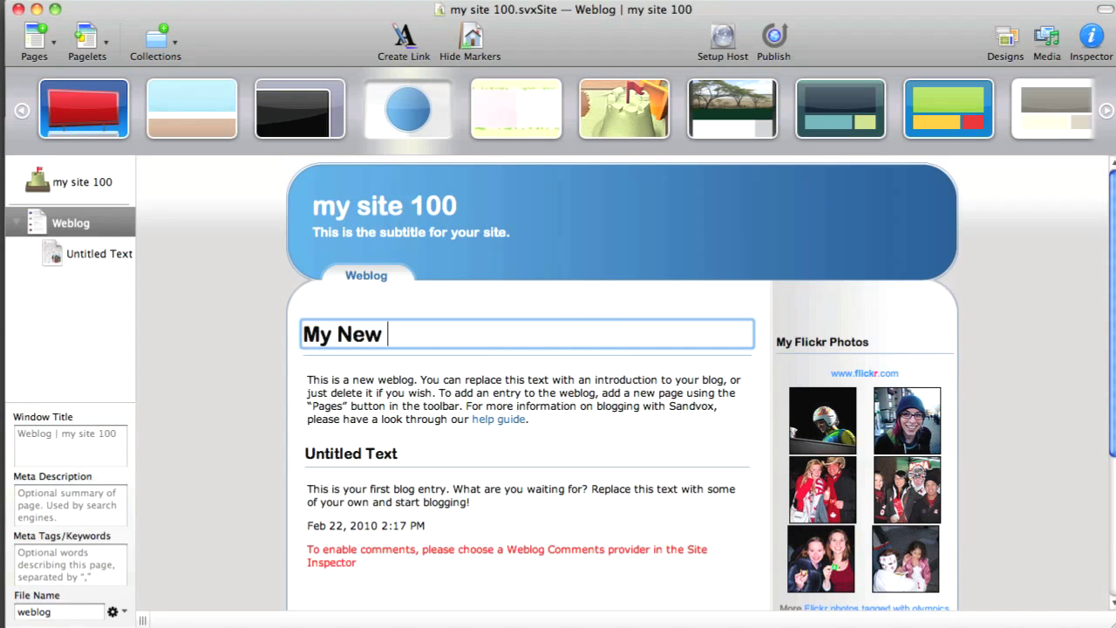
text(Weblog)
key(Return)
click(359, 415)
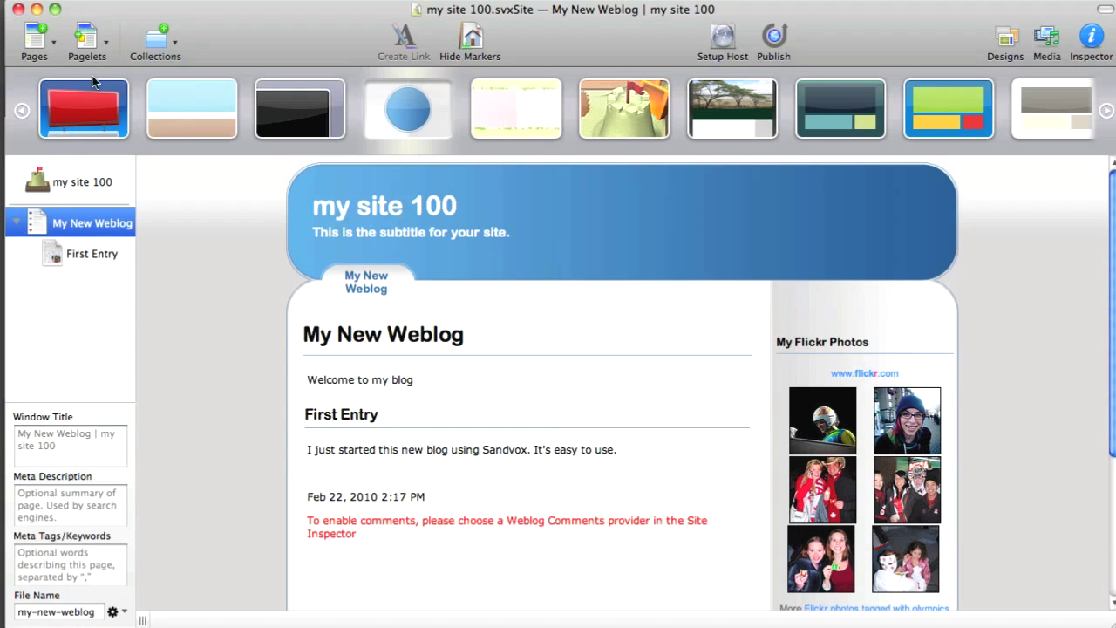
Add a Photo page to the weblog and title it "Tulips"
click(51, 46)
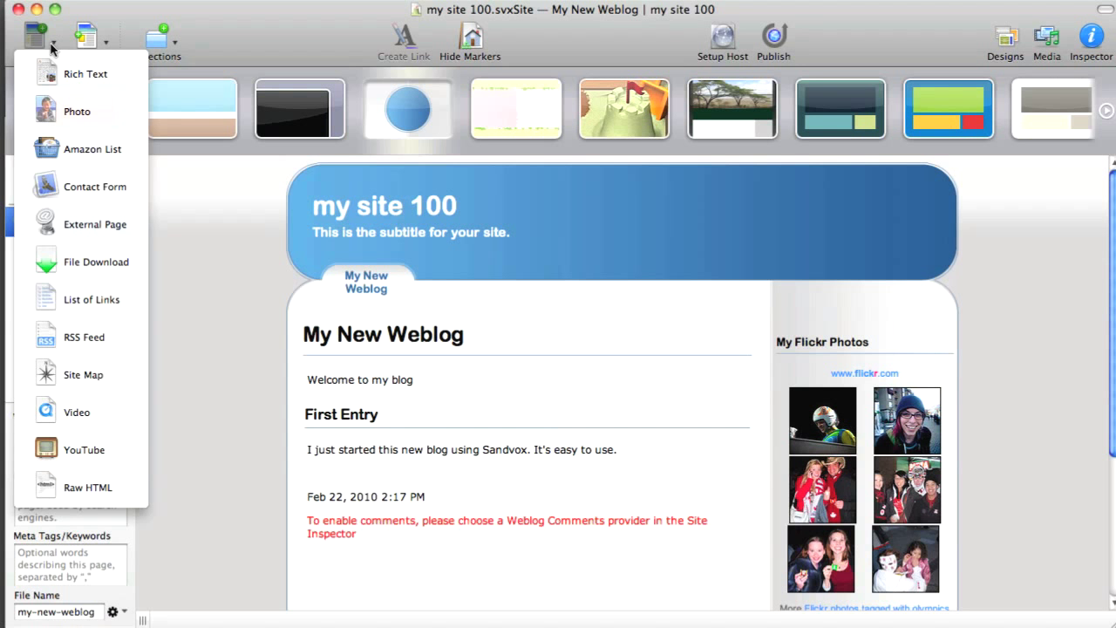
click(76, 111)
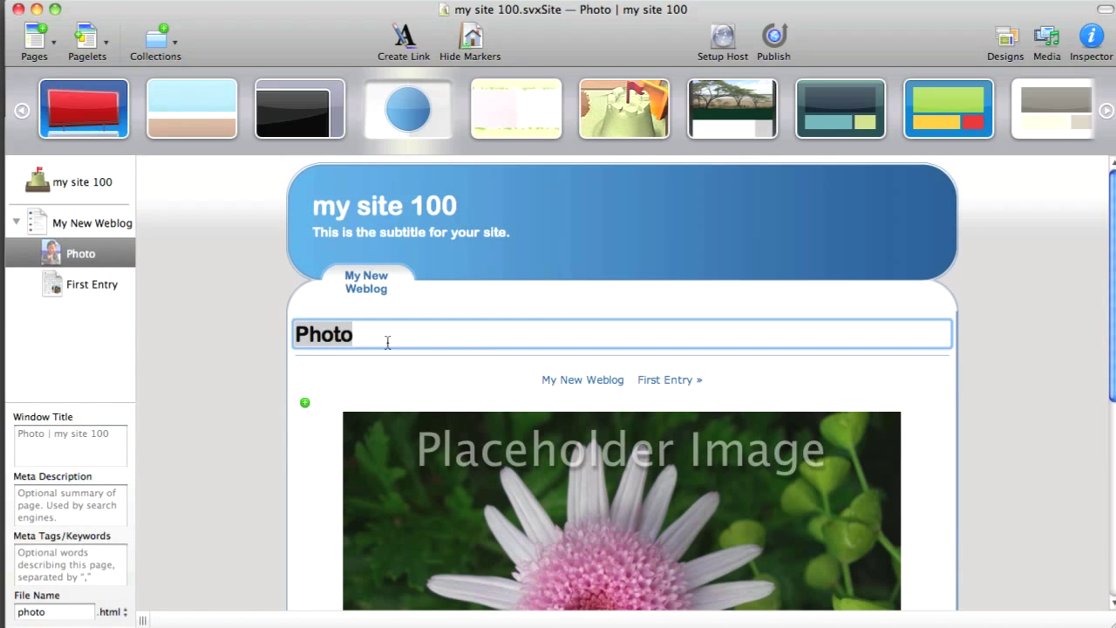
text(Tuli)
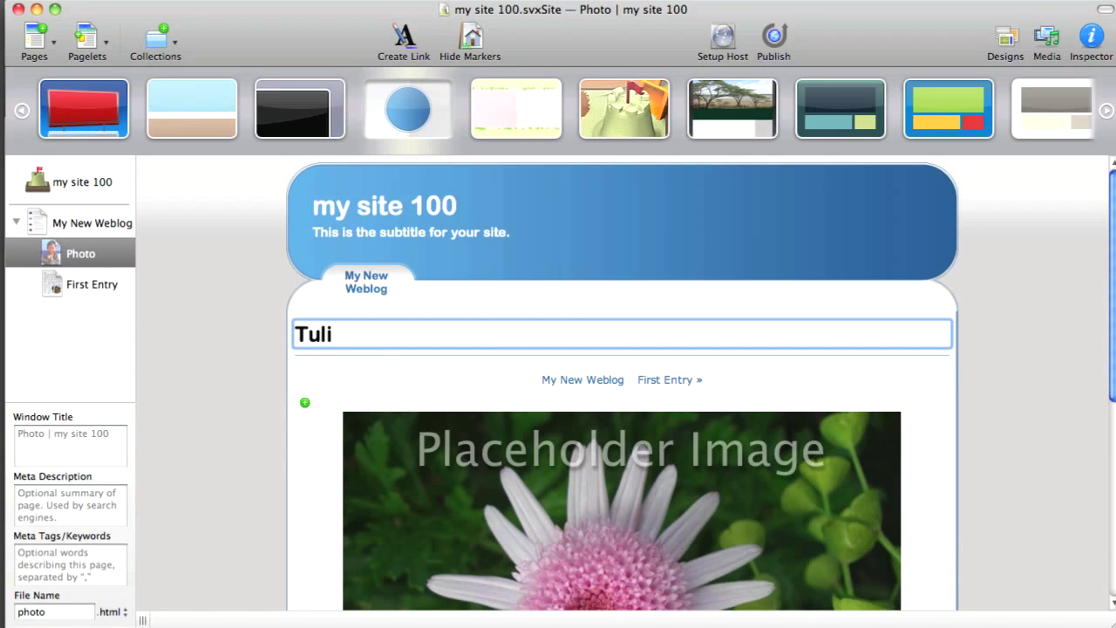
text(ps)
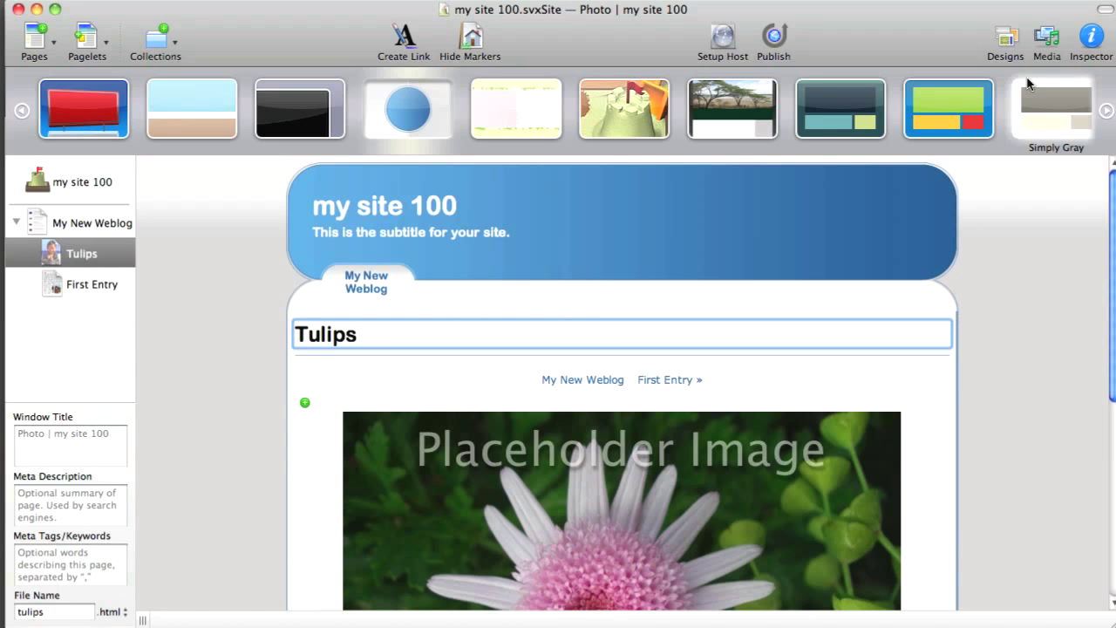
Replace the Tulips page's placeholder image with the yellow tulips photo from the Demo Photos folder and check the page
click(1049, 40)
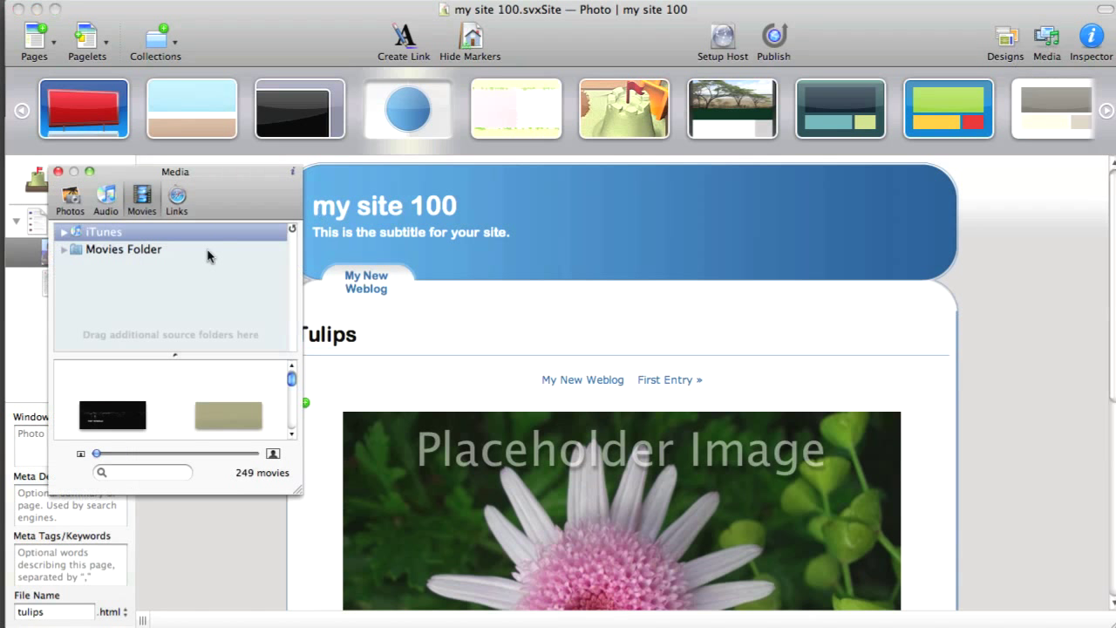
click(73, 204)
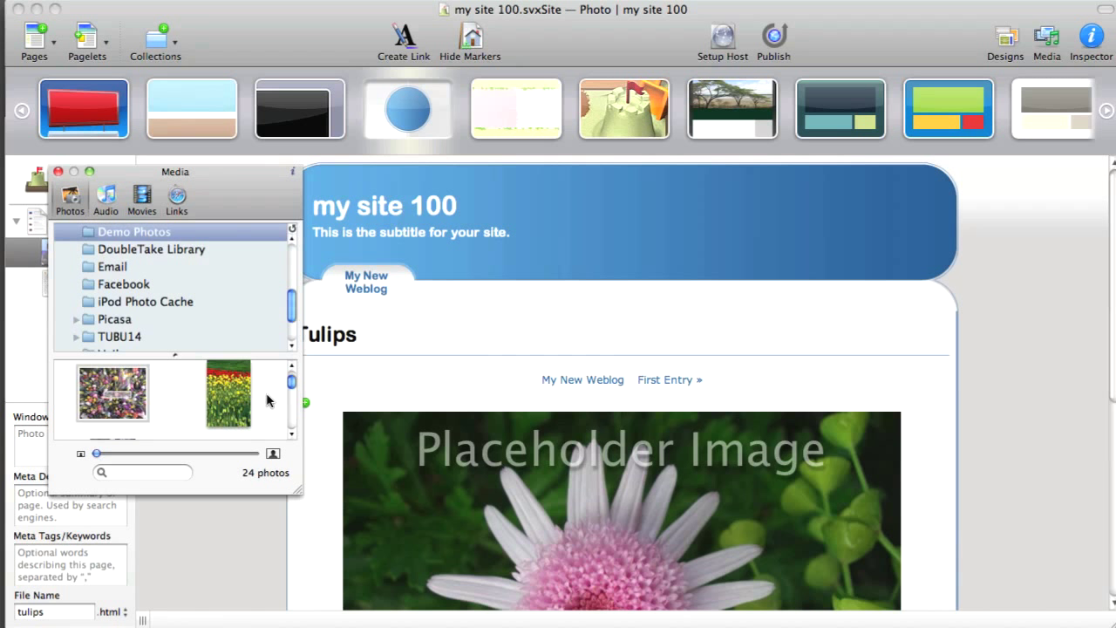
scroll(252, 397, down, 5)
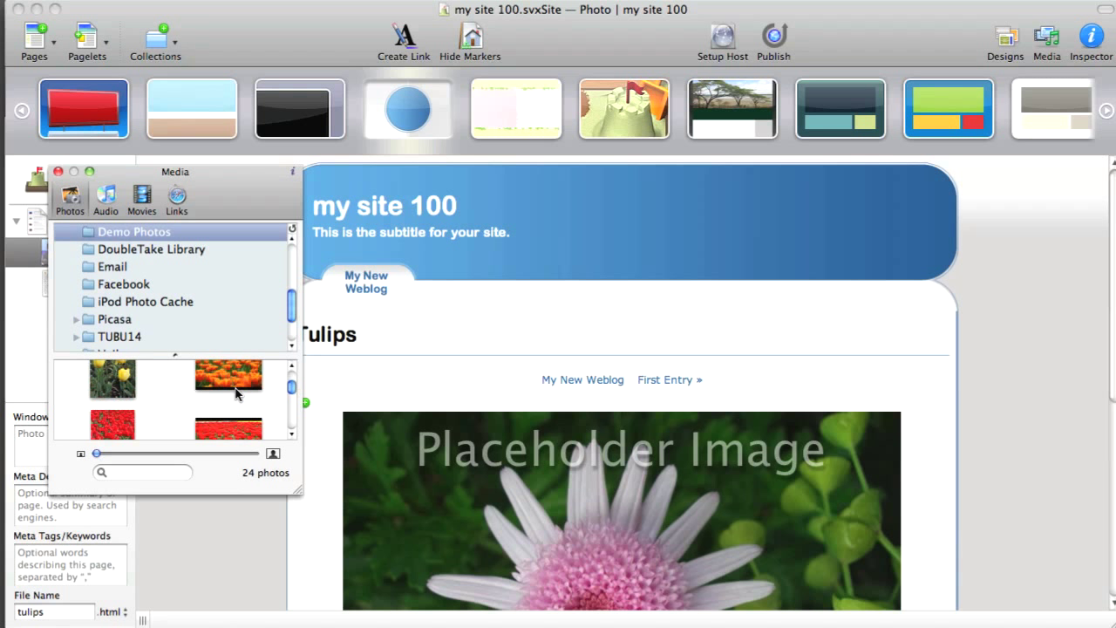
scroll(235, 393, up, 3)
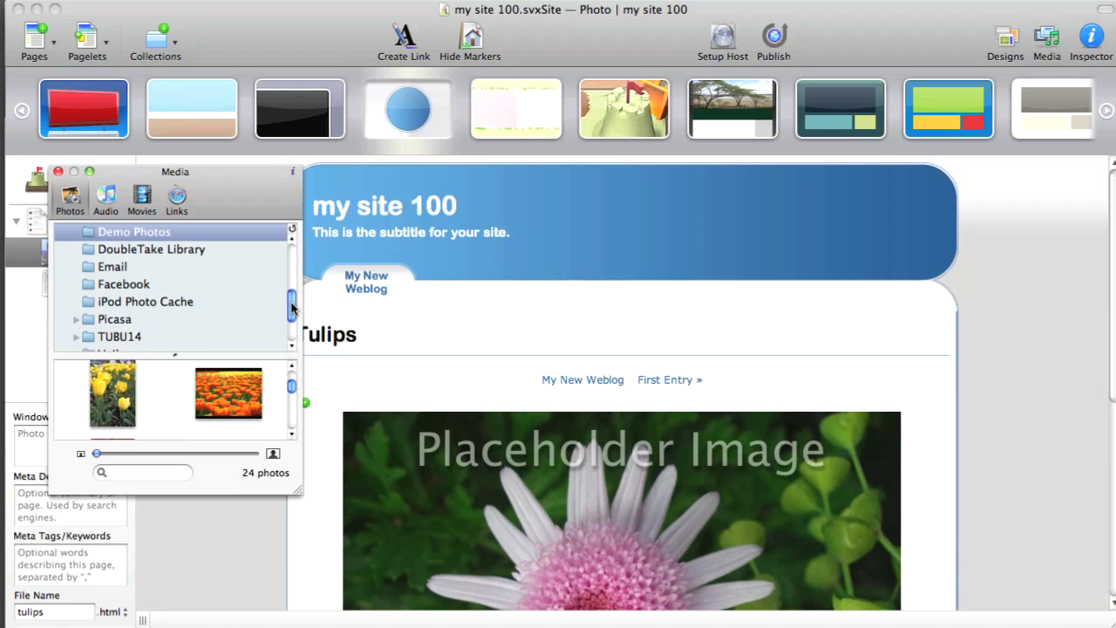
drag(292, 307, 288, 252)
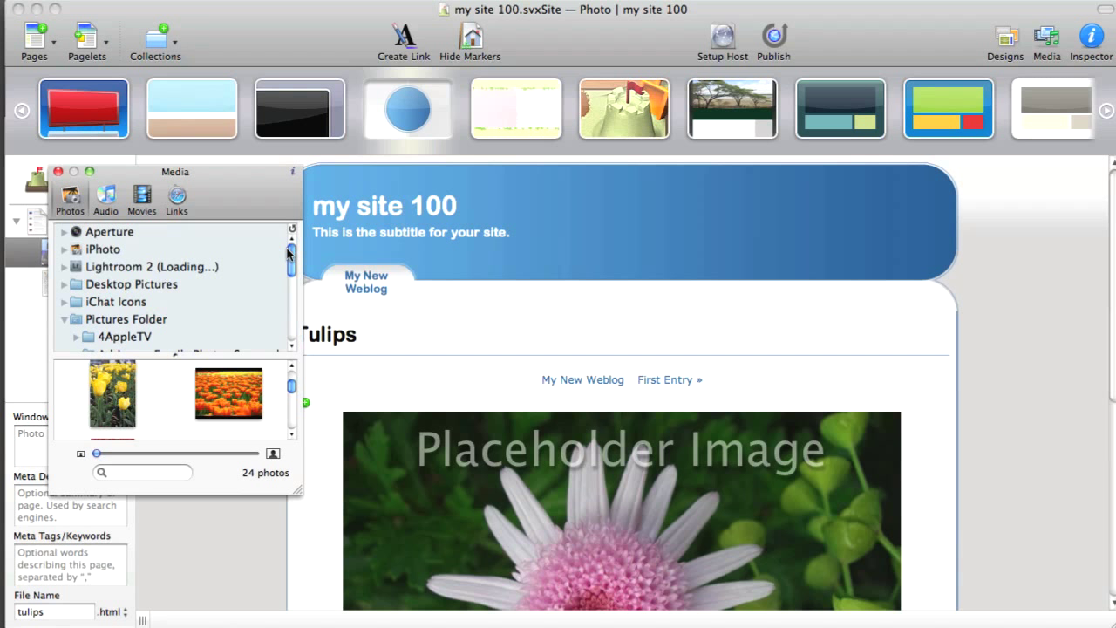
mouse_move(288, 253)
mouse_down()
mouse_move(294, 332)
mouse_move(292, 266)
mouse_up()
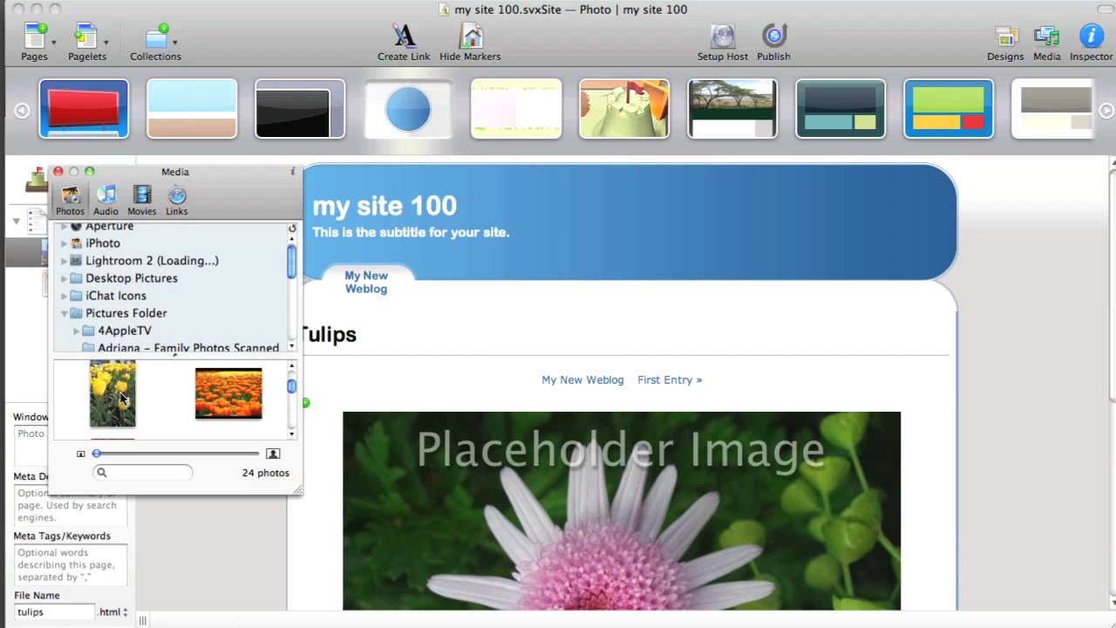
drag(122, 398, 734, 517)
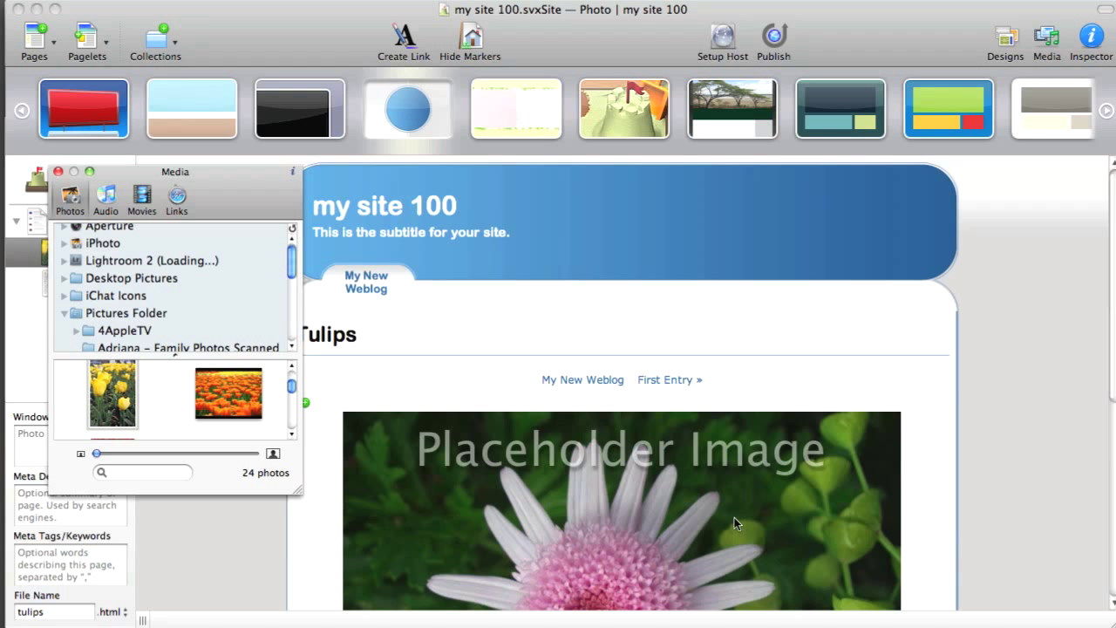
click(57, 171)
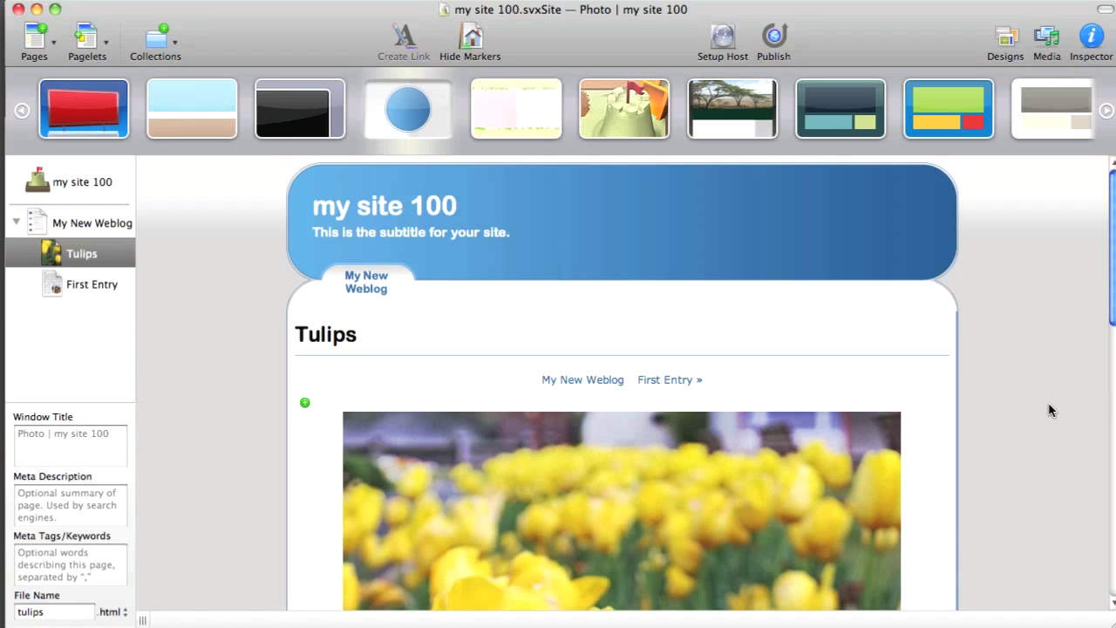
scroll(1050, 410, down, 10)
scroll(1045, 422, down, 5)
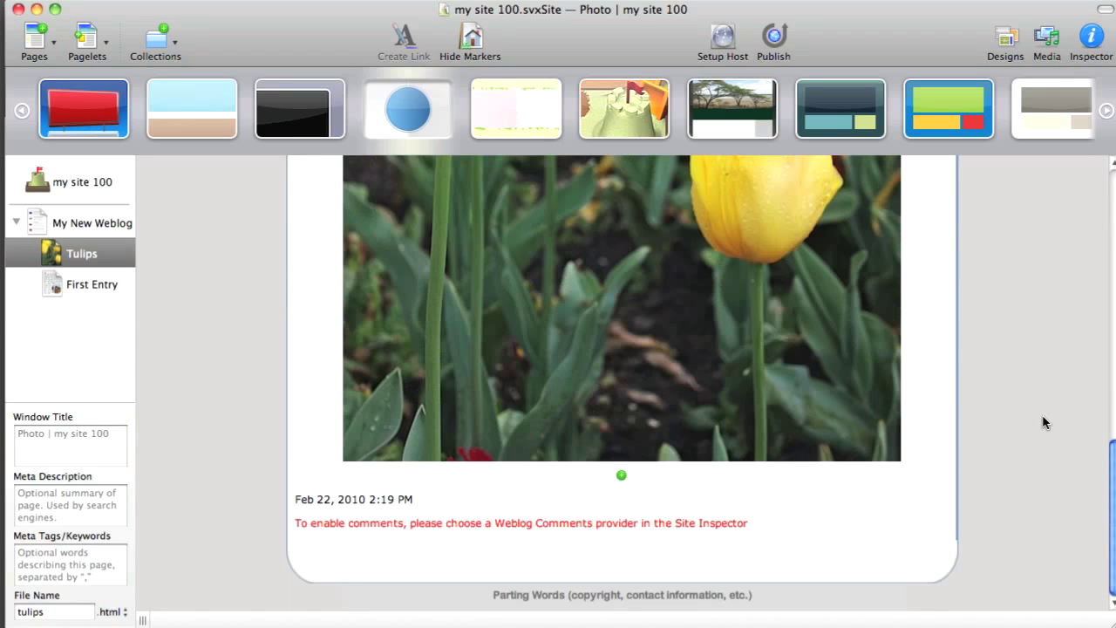
scroll(1045, 423, up, 10)
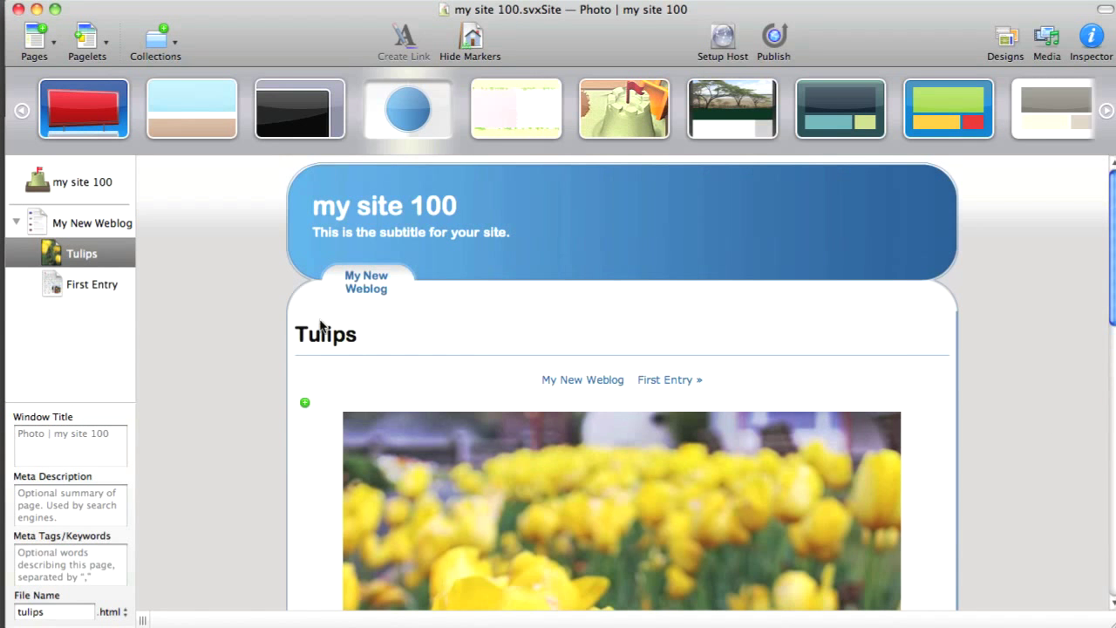
Add a top-level Photo Album collection titled "Tulip Photos" with the introduction "Nice tulip photos from stock xchng."
click(74, 226)
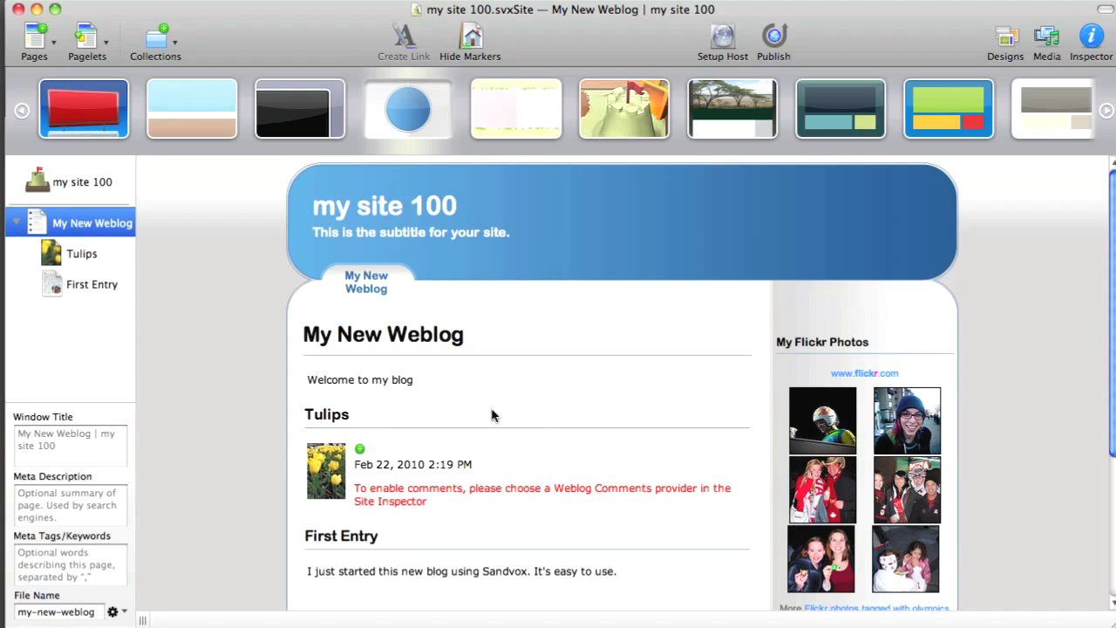
click(17, 223)
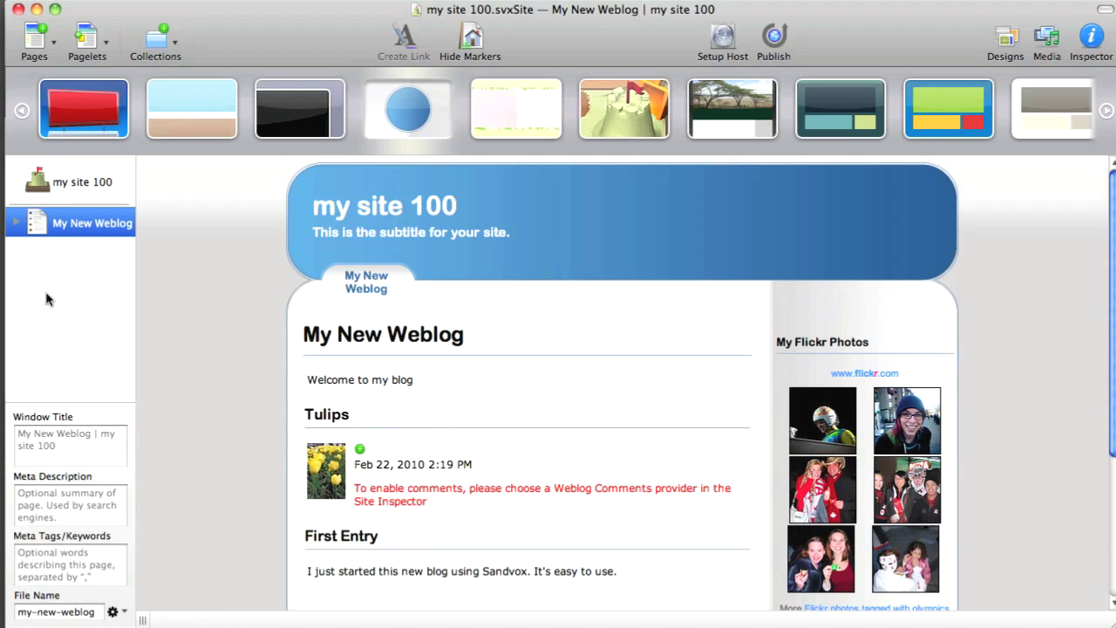
click(65, 183)
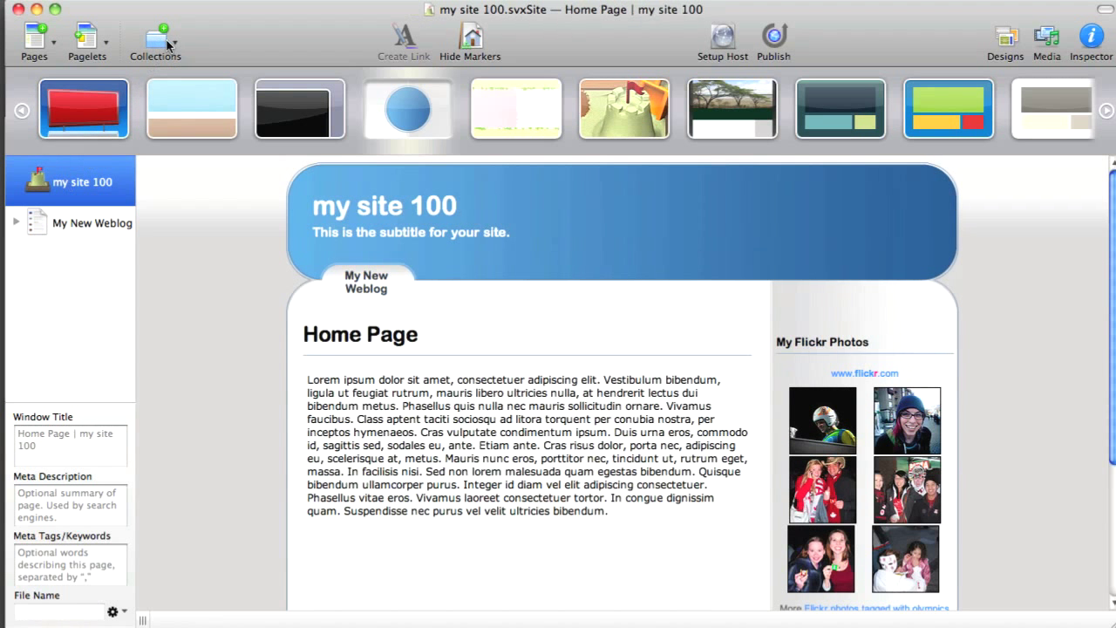
click(172, 46)
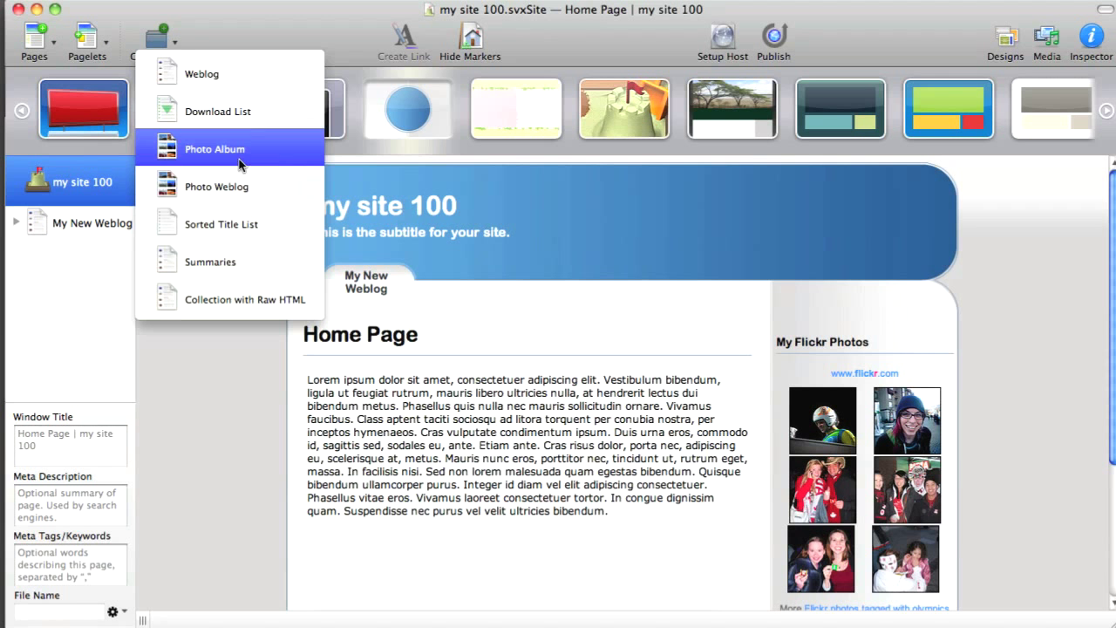
click(241, 266)
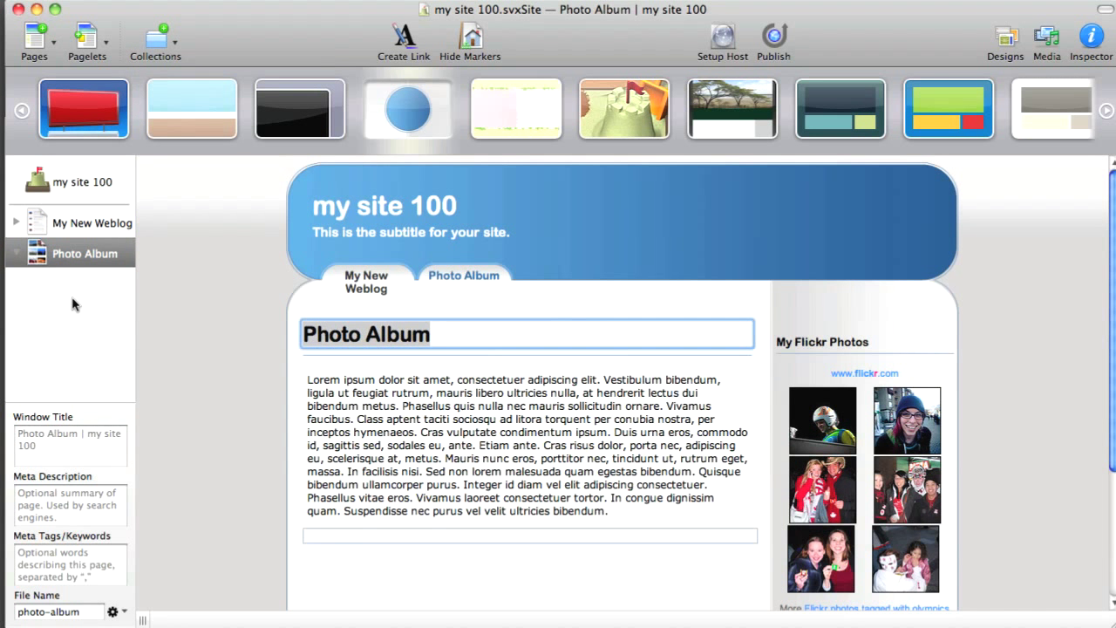
text(Tulip Photos)
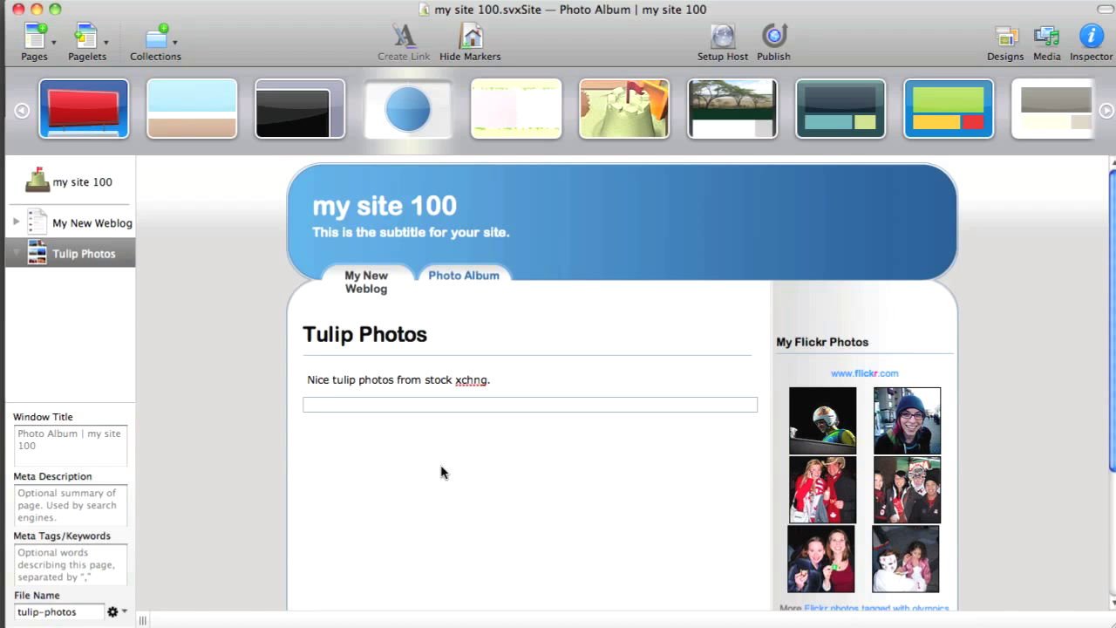
Add seven tulip pictures from the Demo Photos folder, leaving out the red gerberas, to the Tulip Photos album and close the media browser
click(1047, 39)
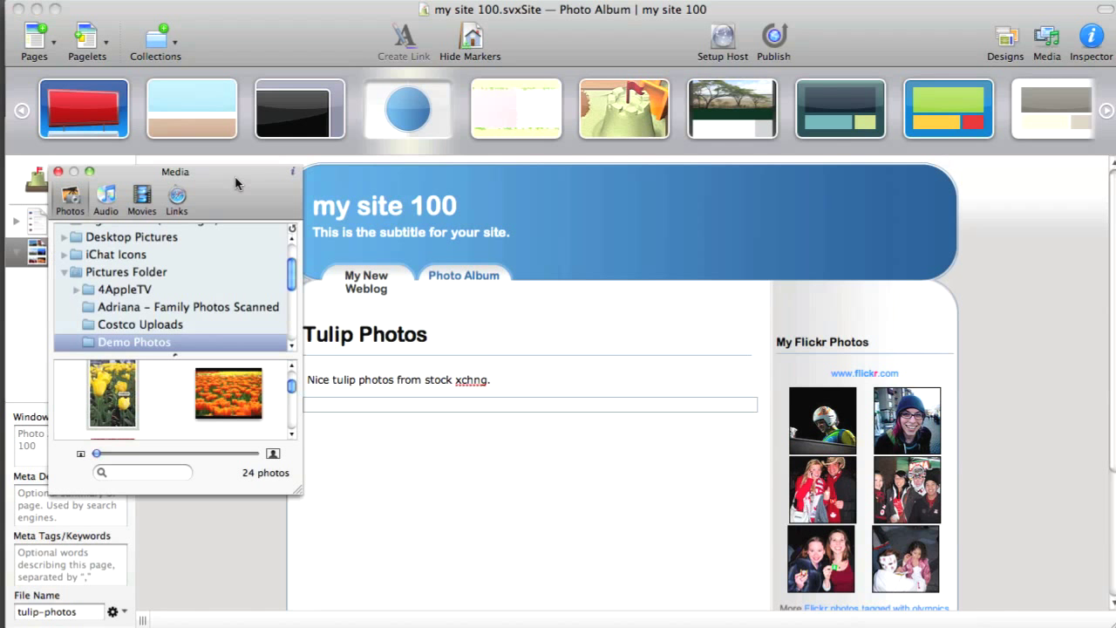
drag(182, 175, 179, 114)
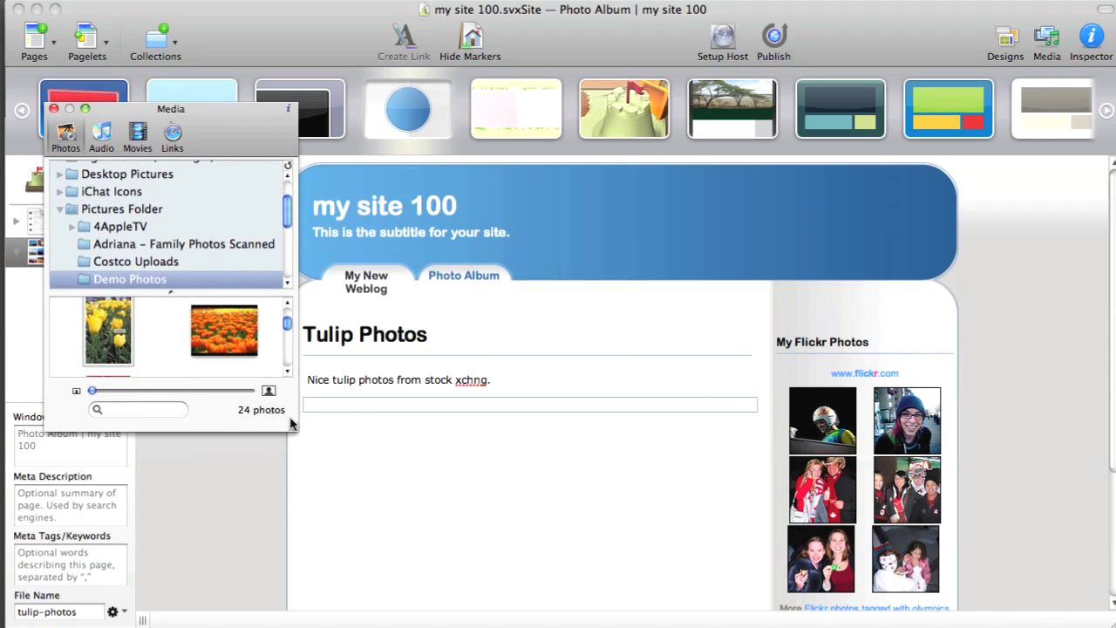
drag(294, 426, 281, 595)
scroll(253, 475, down, 3)
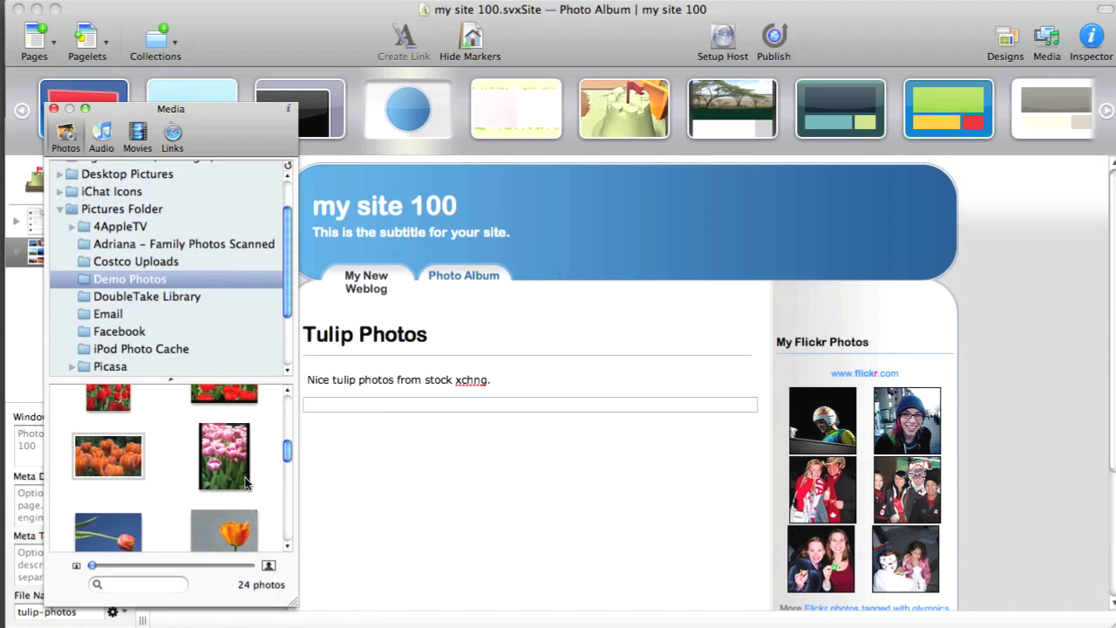
scroll(149, 498, down, 1)
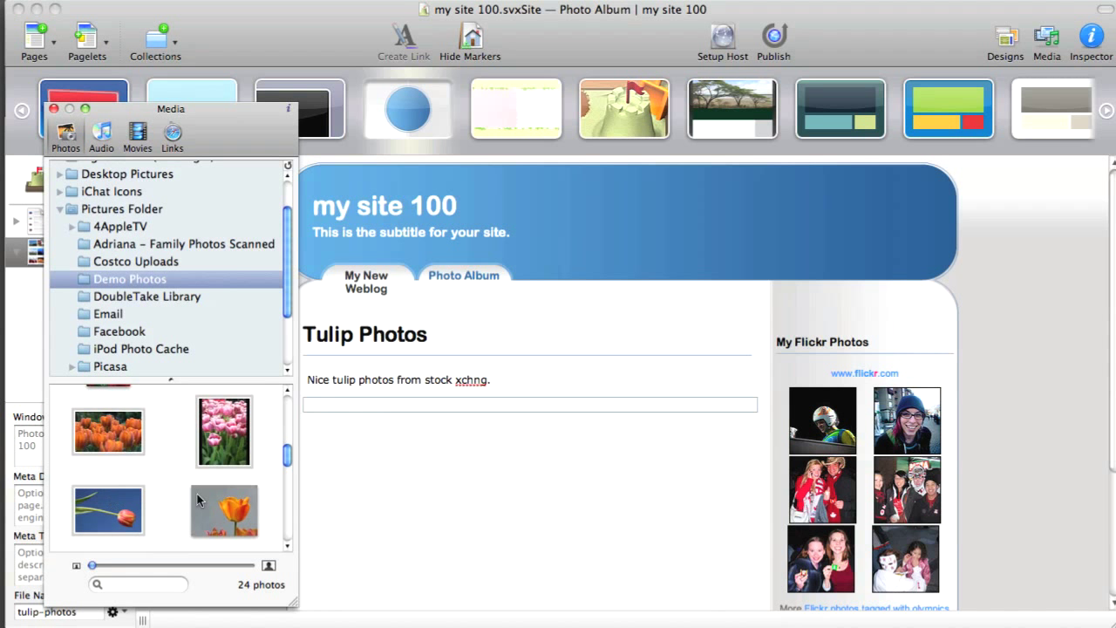
scroll(150, 493, down, 5)
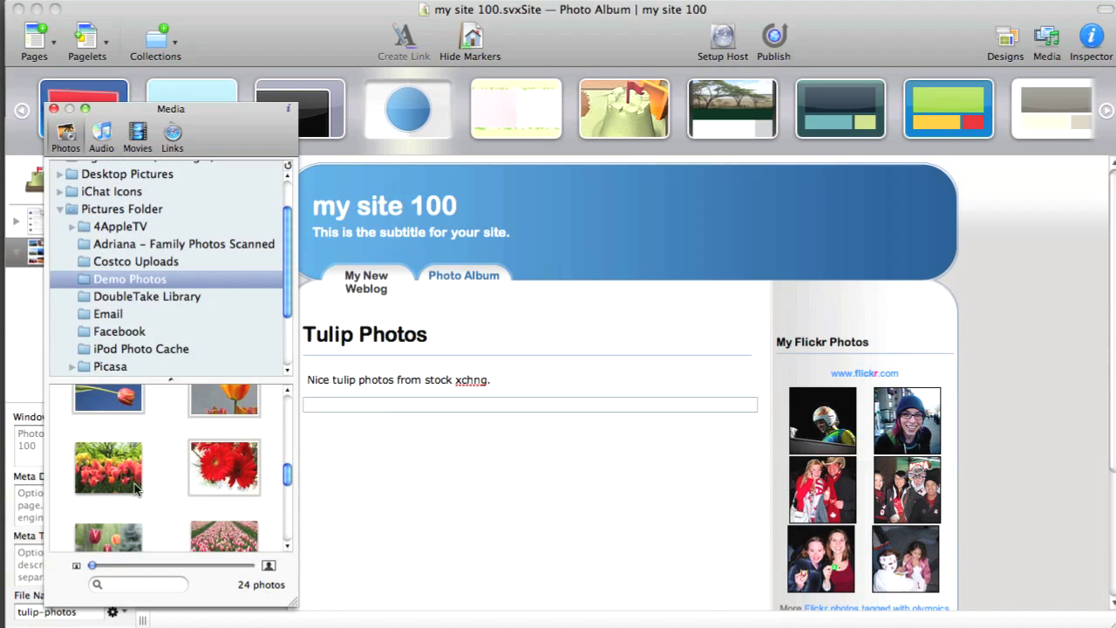
scroll(208, 504, down, 2)
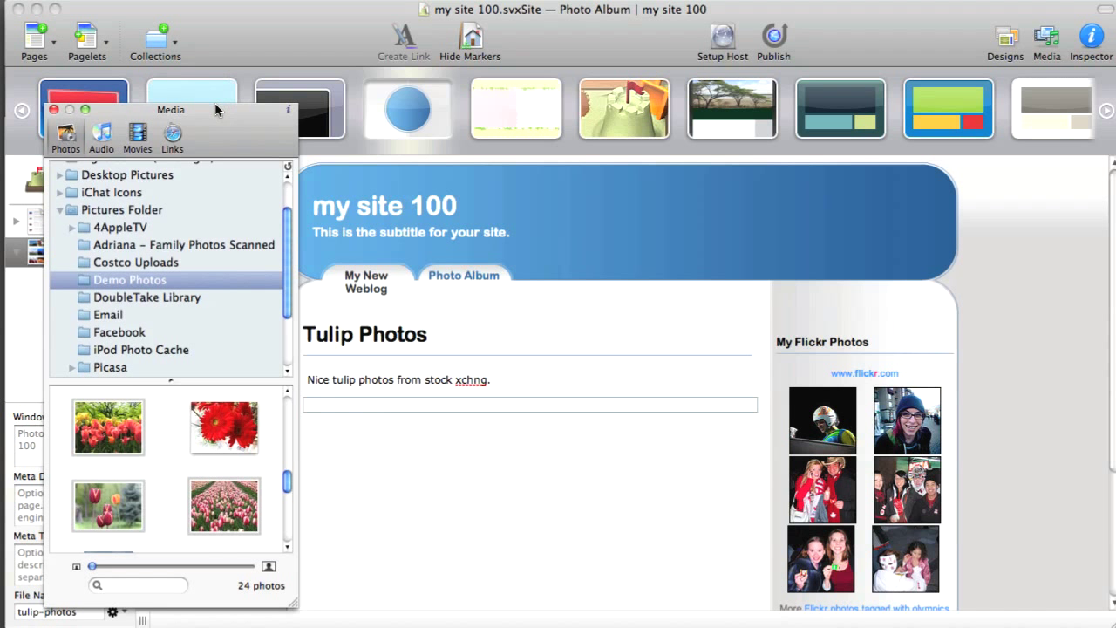
drag(223, 108, 449, 28)
drag(327, 348, 86, 260)
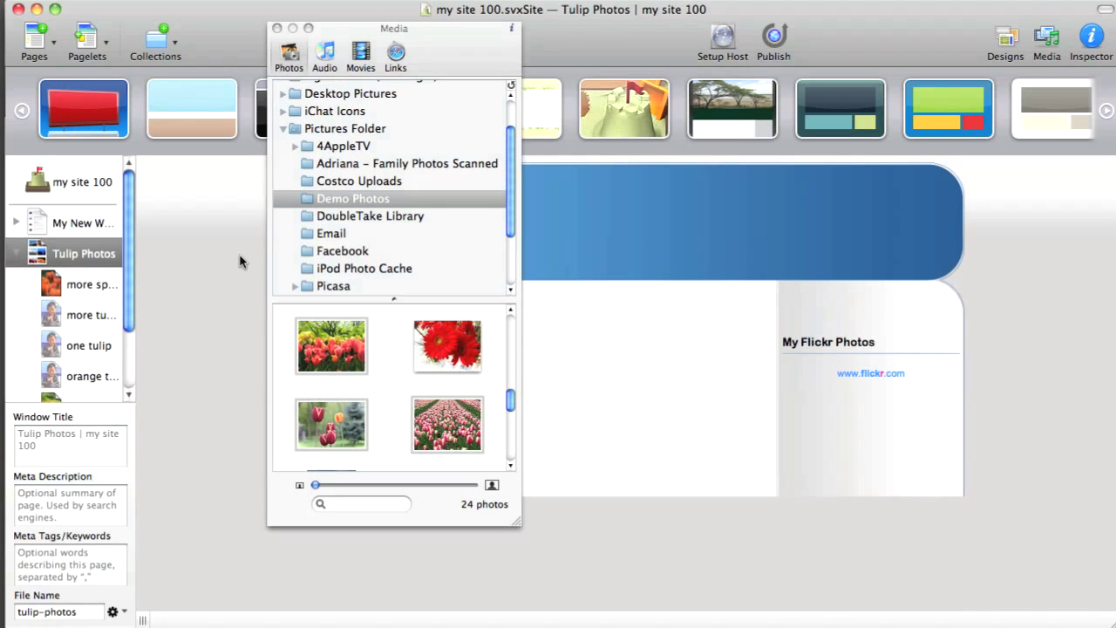
click(276, 28)
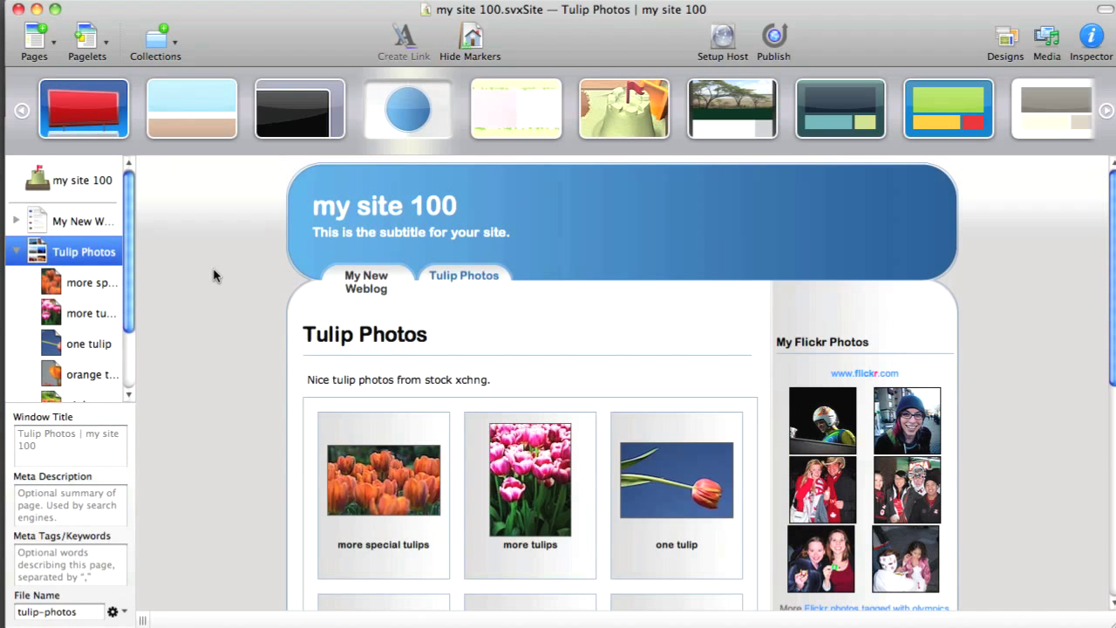
Review the Tulip Photos album, view its "pink and yellow tulips" page and return to the album's index
scroll(221, 292, down, 5)
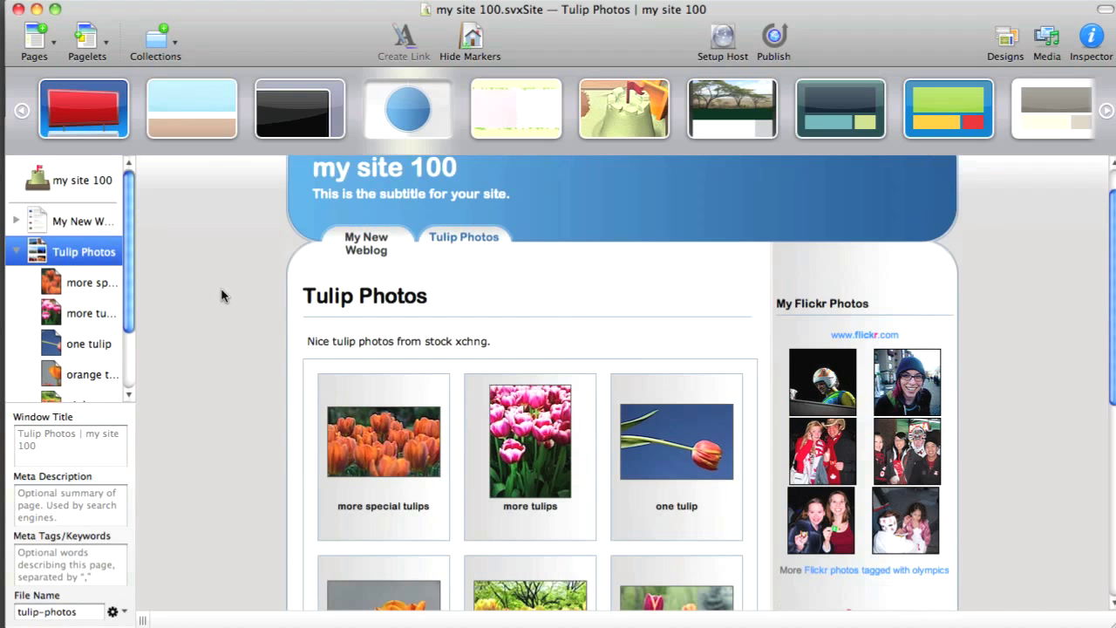
scroll(220, 288, down, 2)
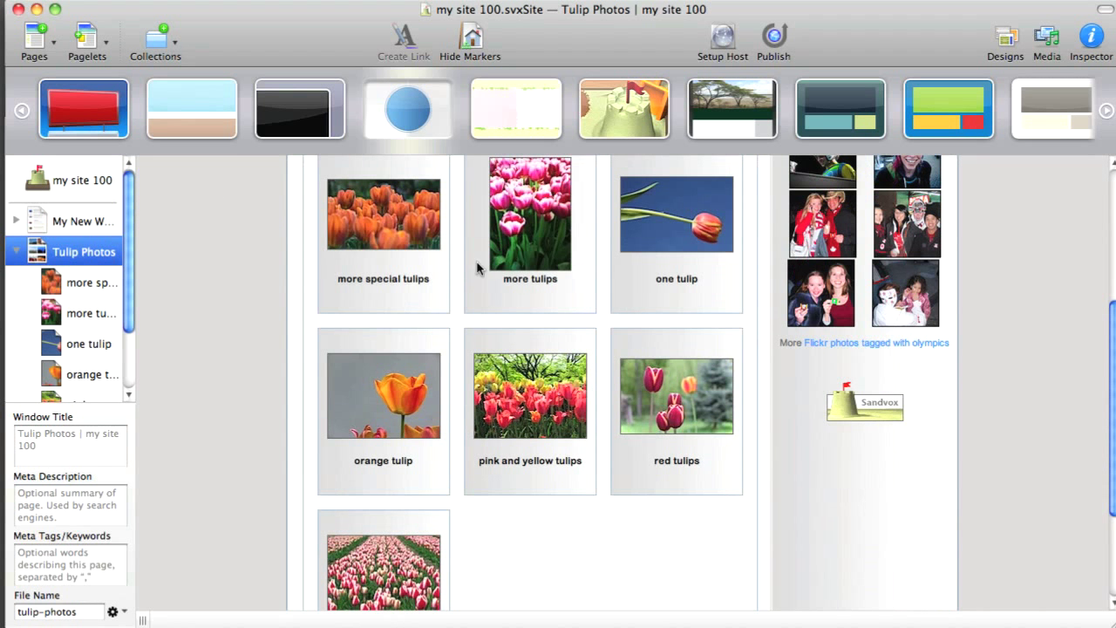
click(517, 388)
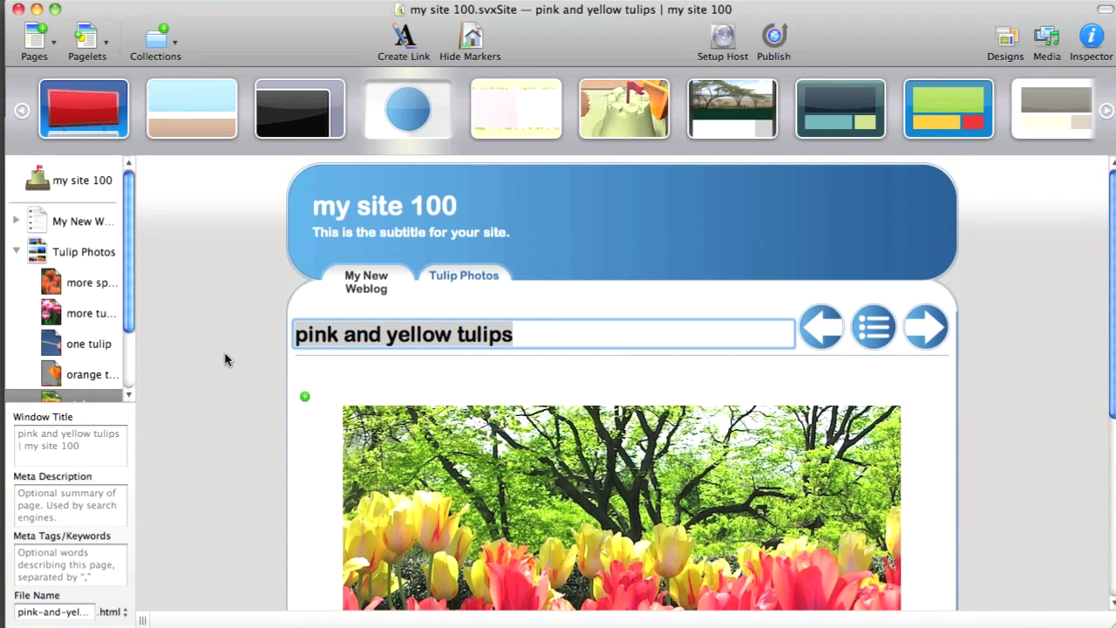
scroll(226, 358, down, 4)
scroll(227, 357, up, 1)
scroll(226, 359, up, 2)
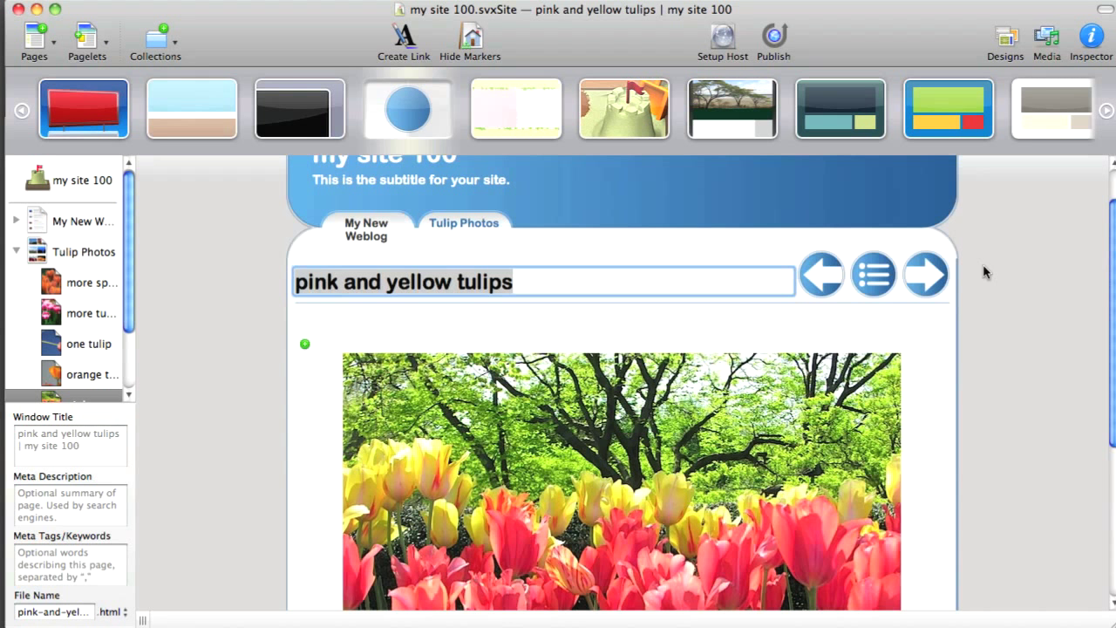
click(869, 279)
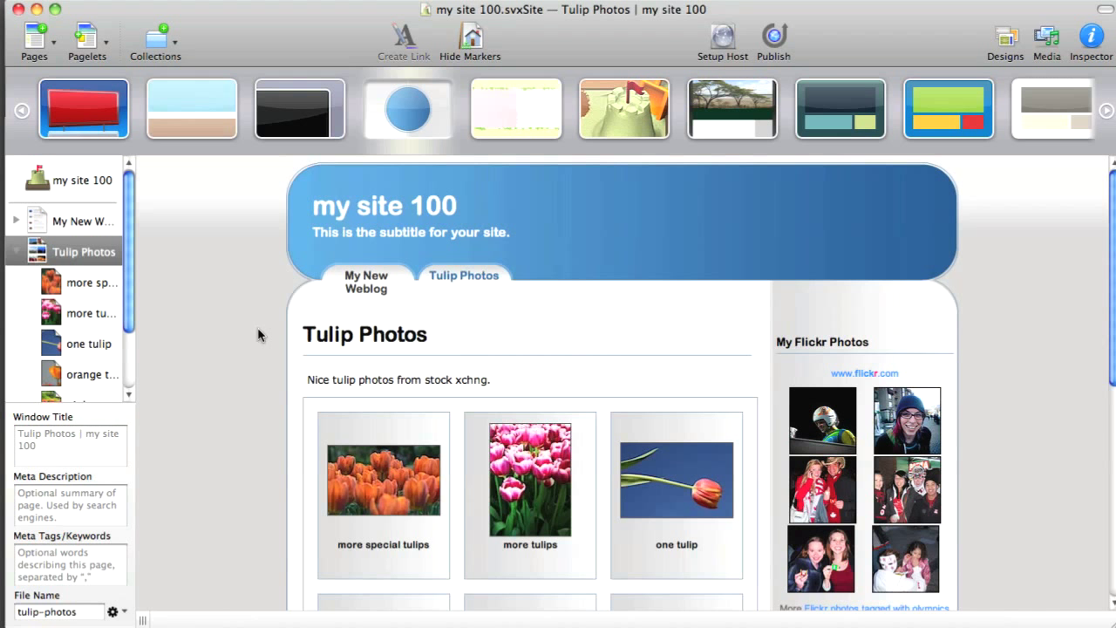
Replace the homepage text with "Welcome to my new site. I've created a blog and a photo album using Sandvox from Karelia software. It's very easy to use."
click(70, 179)
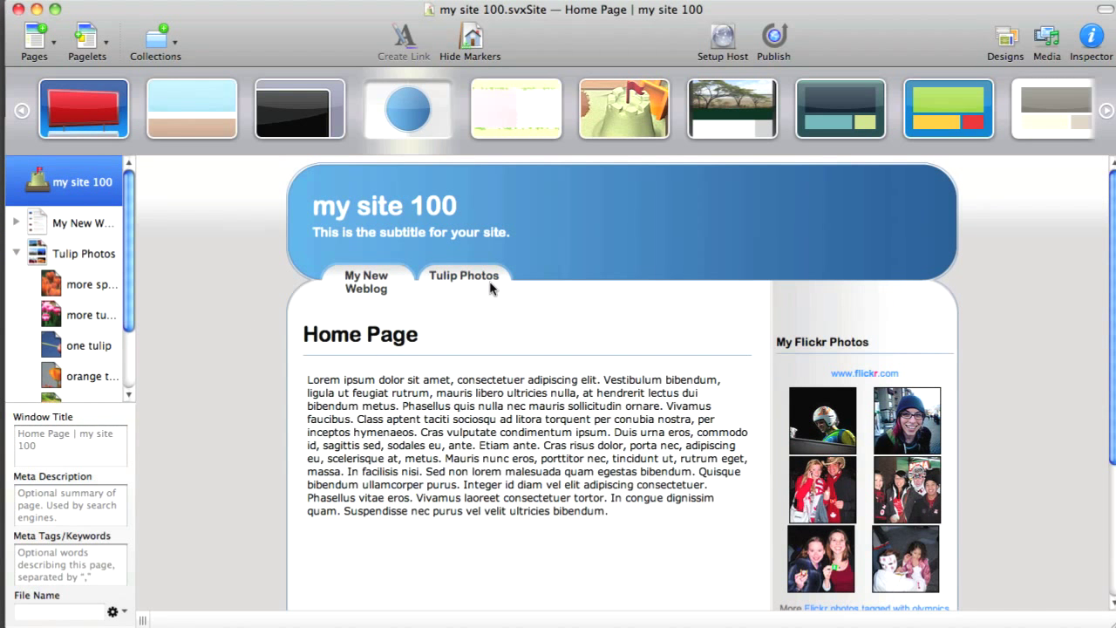
click(355, 392)
triple_click(355, 392)
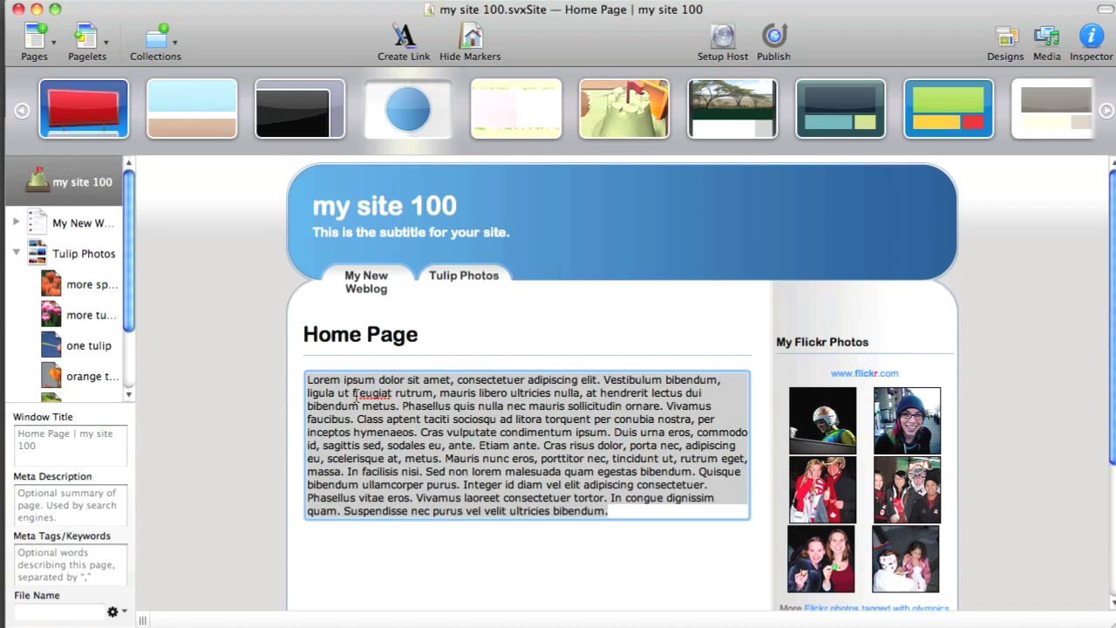
text(Welcome to my new site. I've created a blog and a photo album using Sandvox from Karelia software. It's very easy to use.)
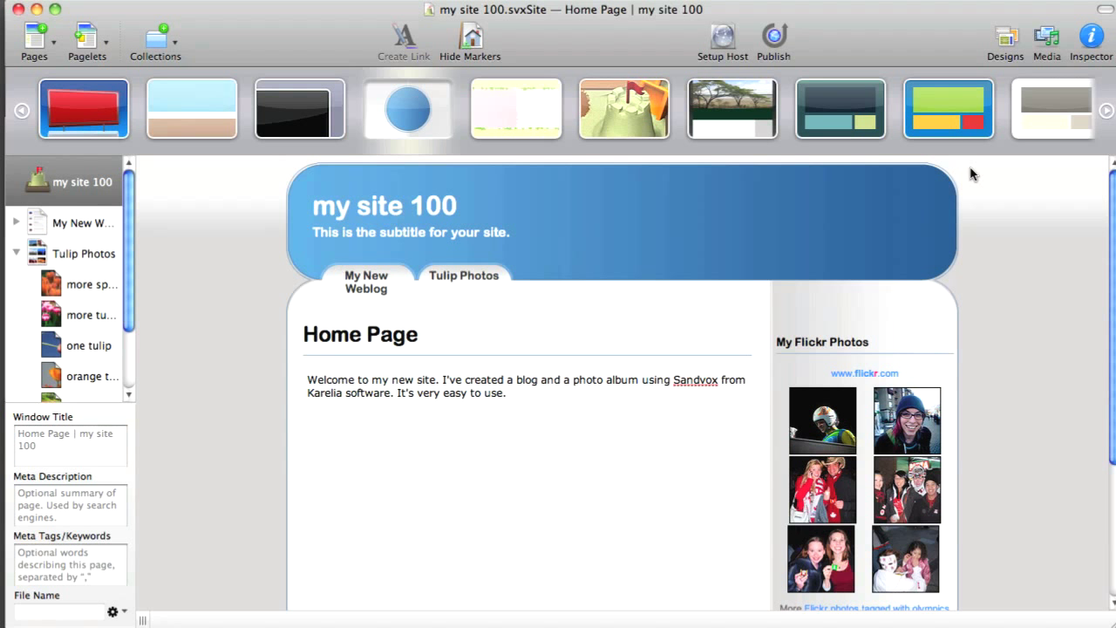
Open the home page's properties in the Inspector and include the page in the site menu
click(1095, 42)
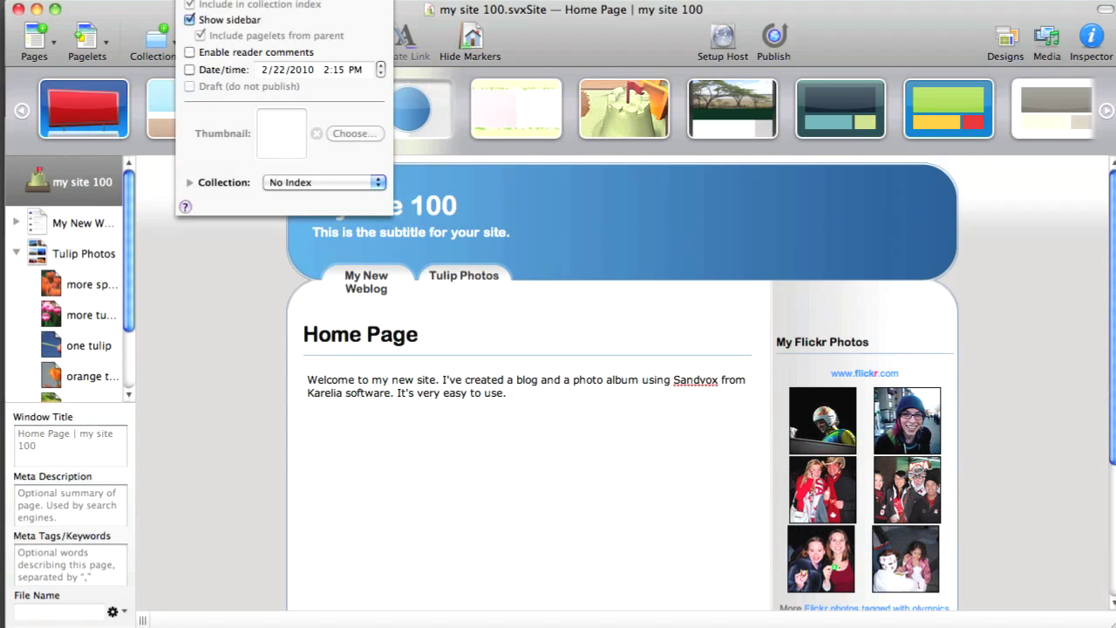
drag(295, 2, 357, 198)
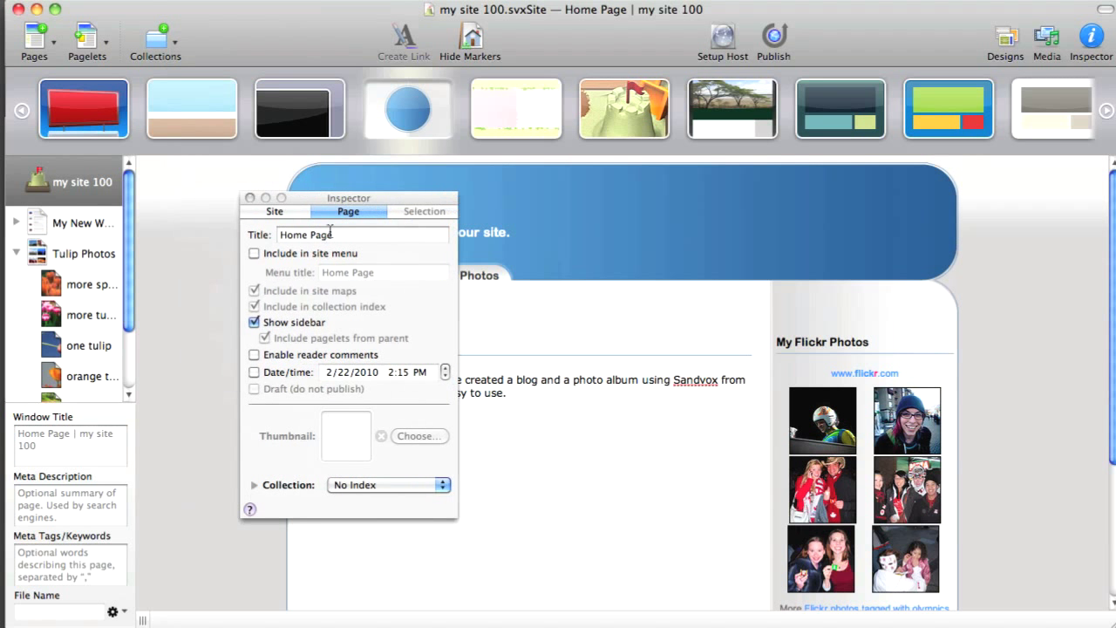
click(283, 254)
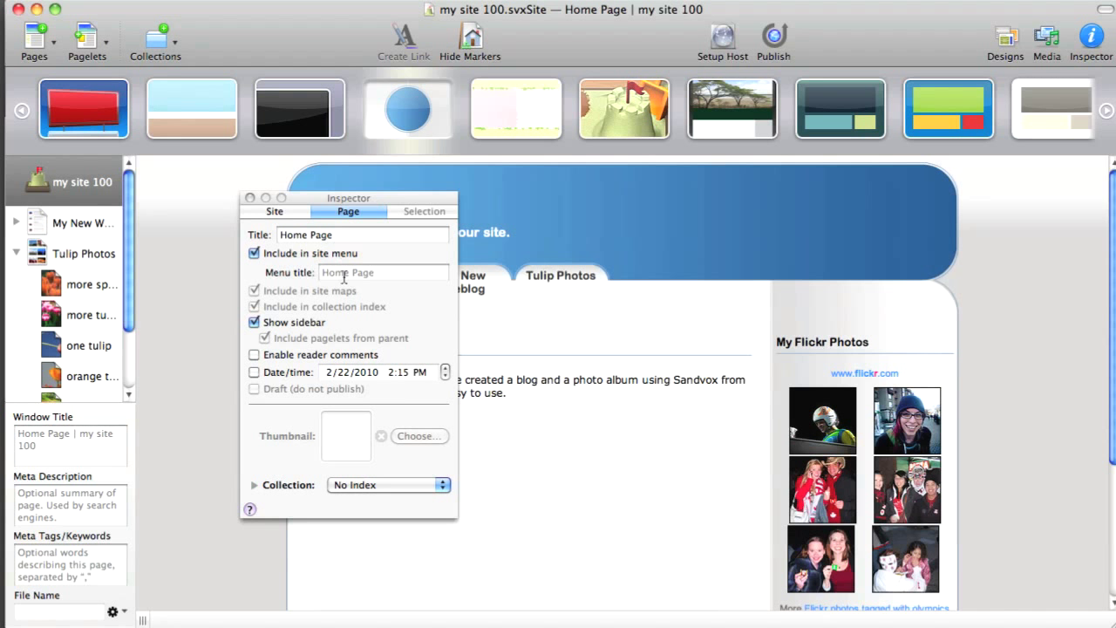
Set the home page's menu title to "Home" and close the Inspector
click(347, 272)
text(Home)
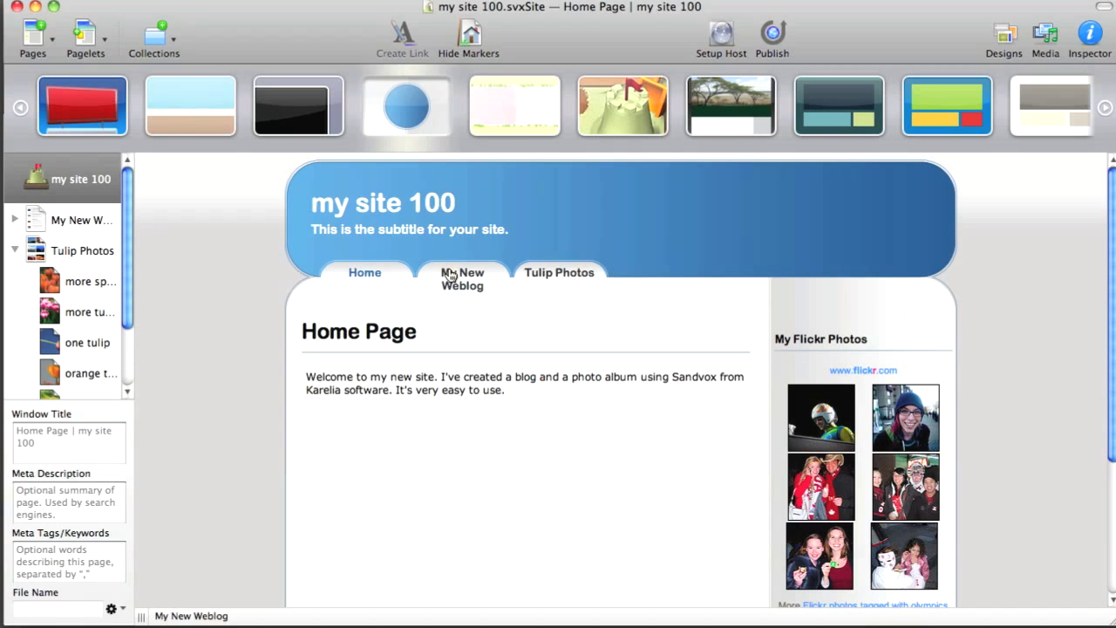
Set the weblog's menu title to "Blog" in its page properties and move the Inspector clear of the page heading
click(81, 225)
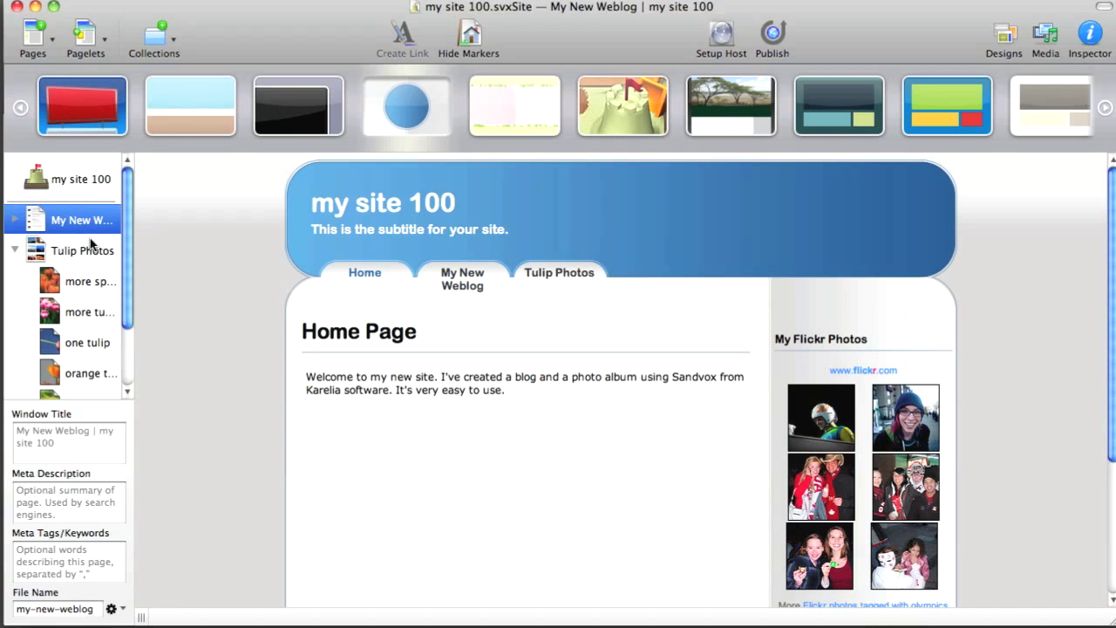
click(1072, 57)
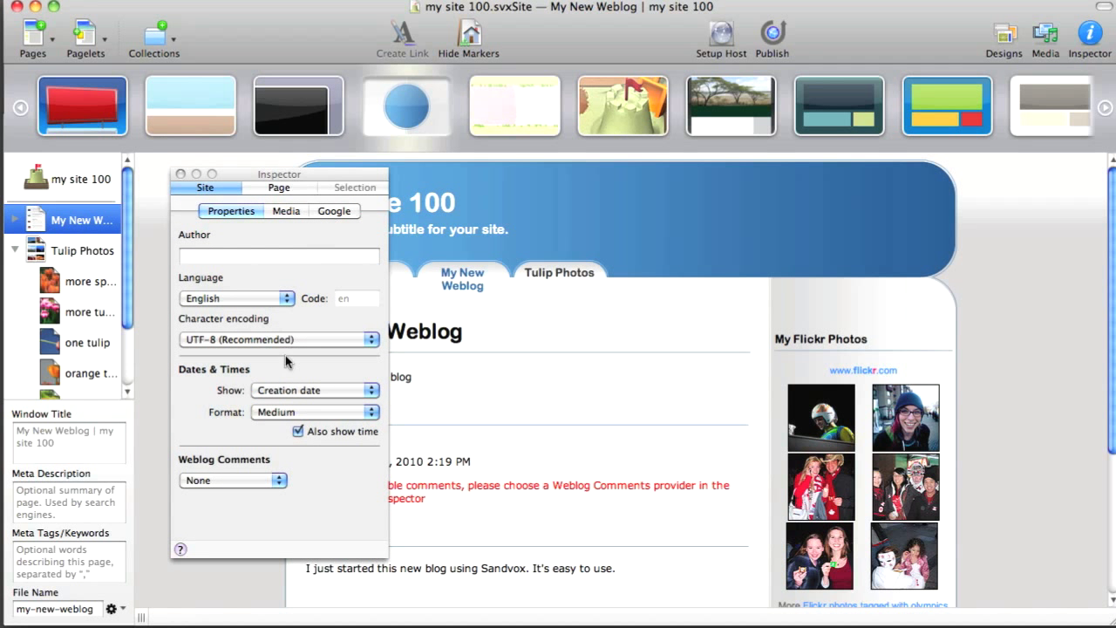
click(277, 187)
click(275, 248)
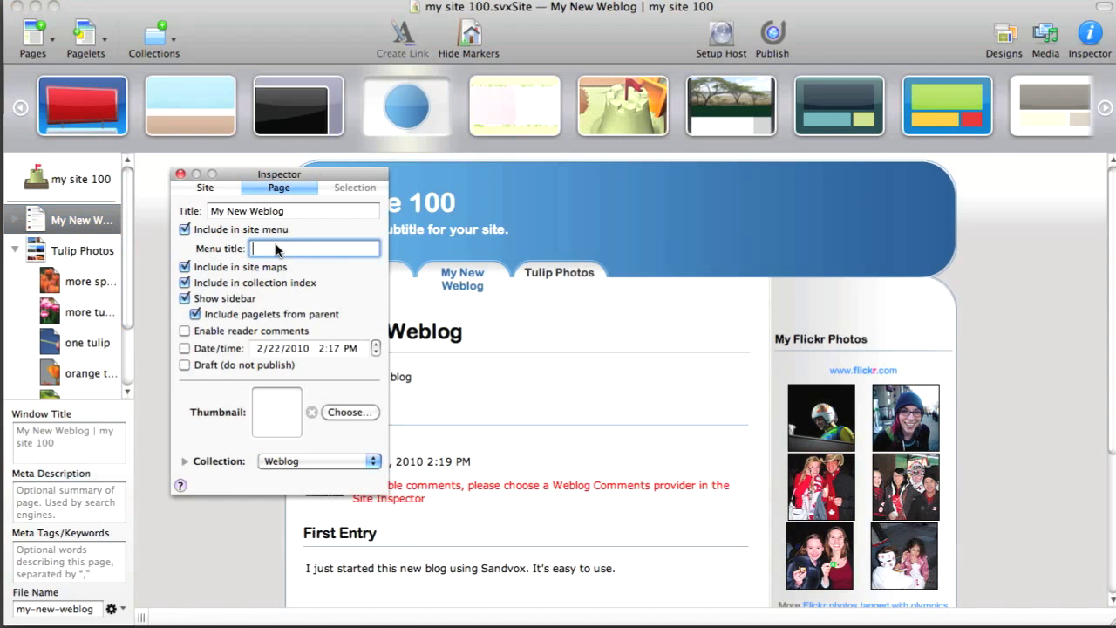
text(Blog)
key(Tab)
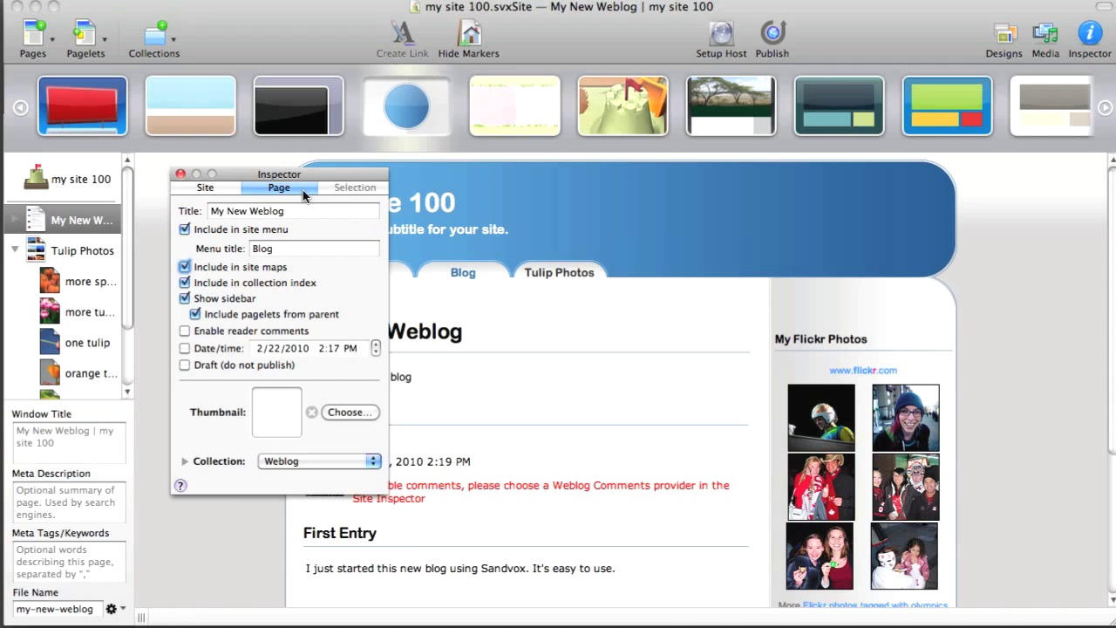
drag(290, 179, 996, 174)
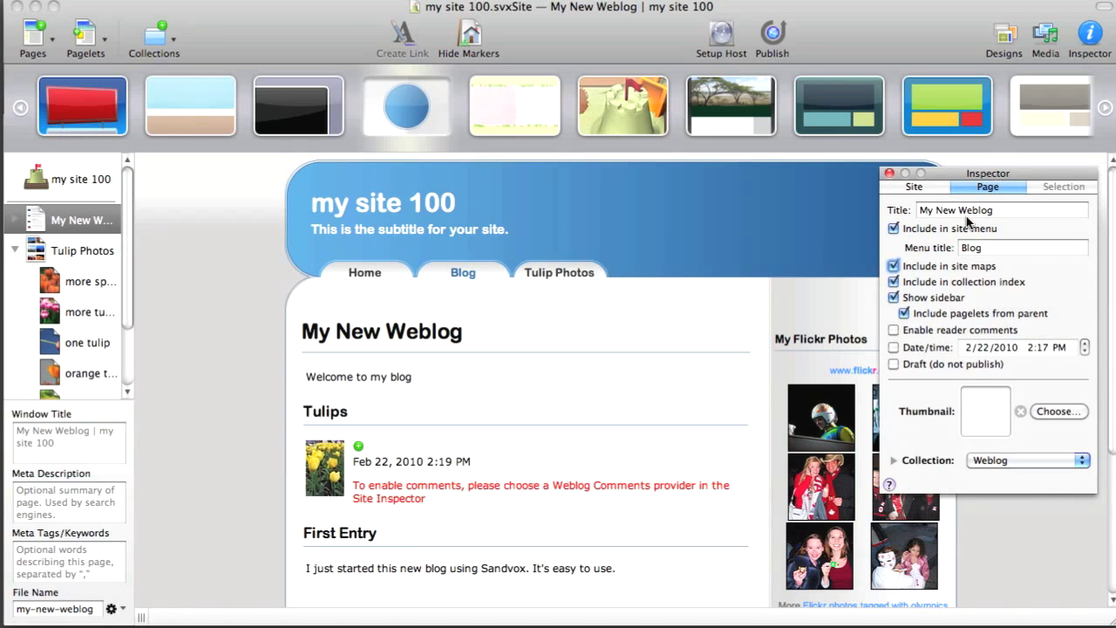
Return to the home page and replace the site title in the banner with "Welcome to my website"
click(348, 272)
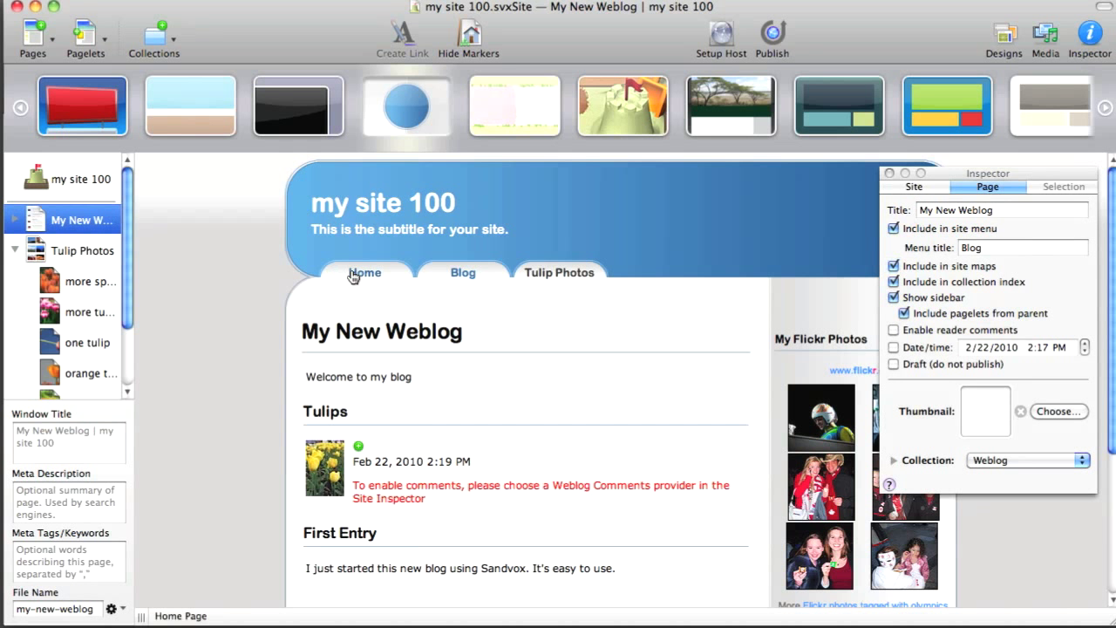
click(462, 276)
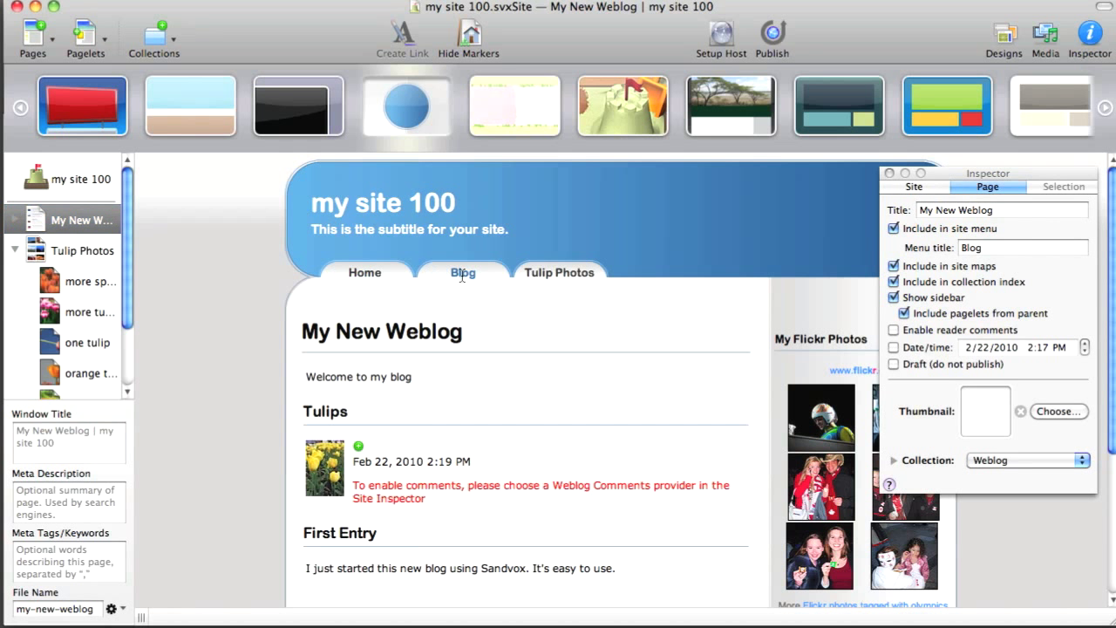
click(84, 194)
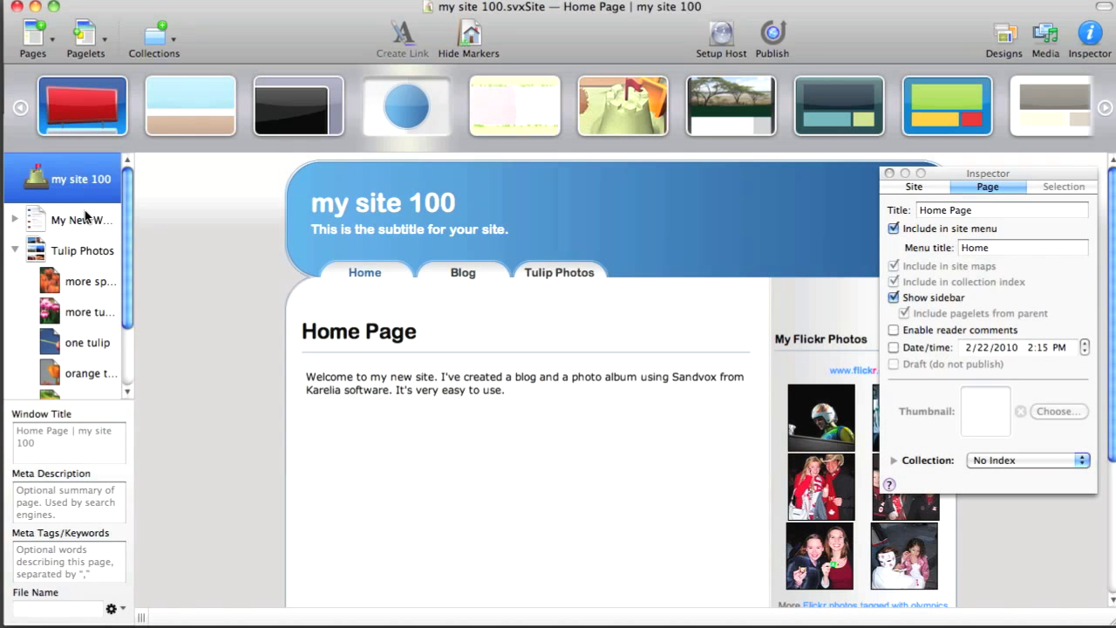
drag(84, 215, 86, 212)
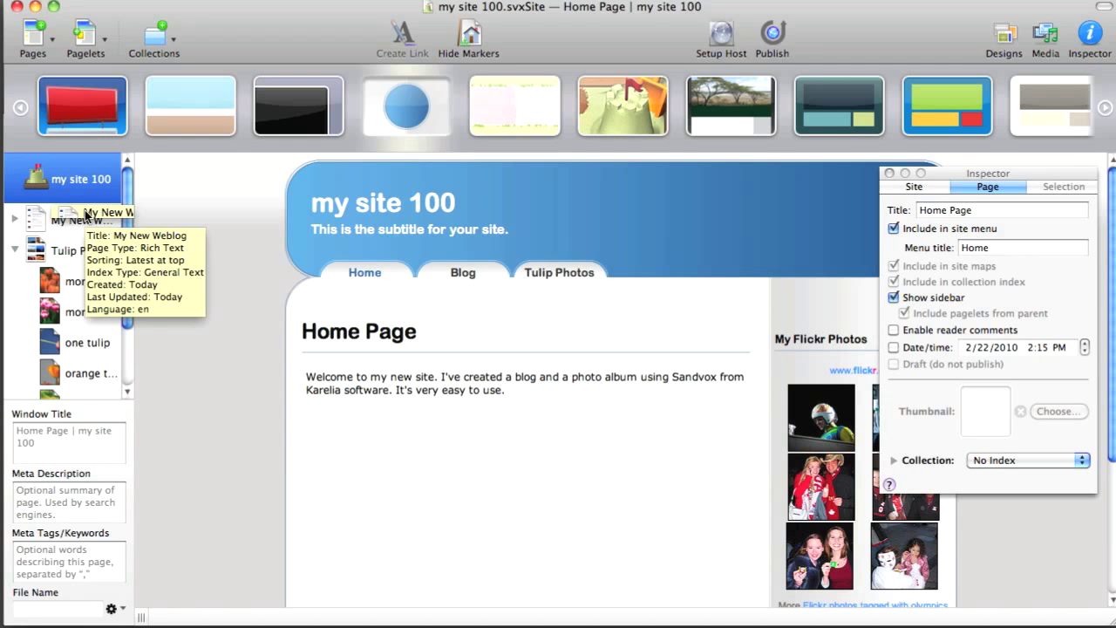
triple_click(378, 214)
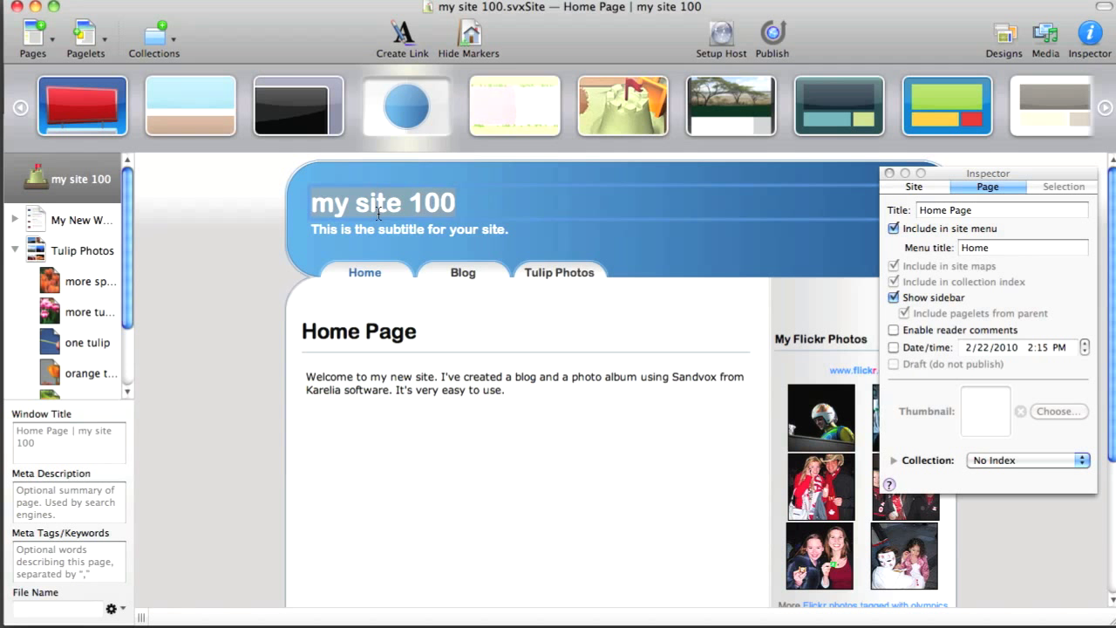
text(Welcome to)
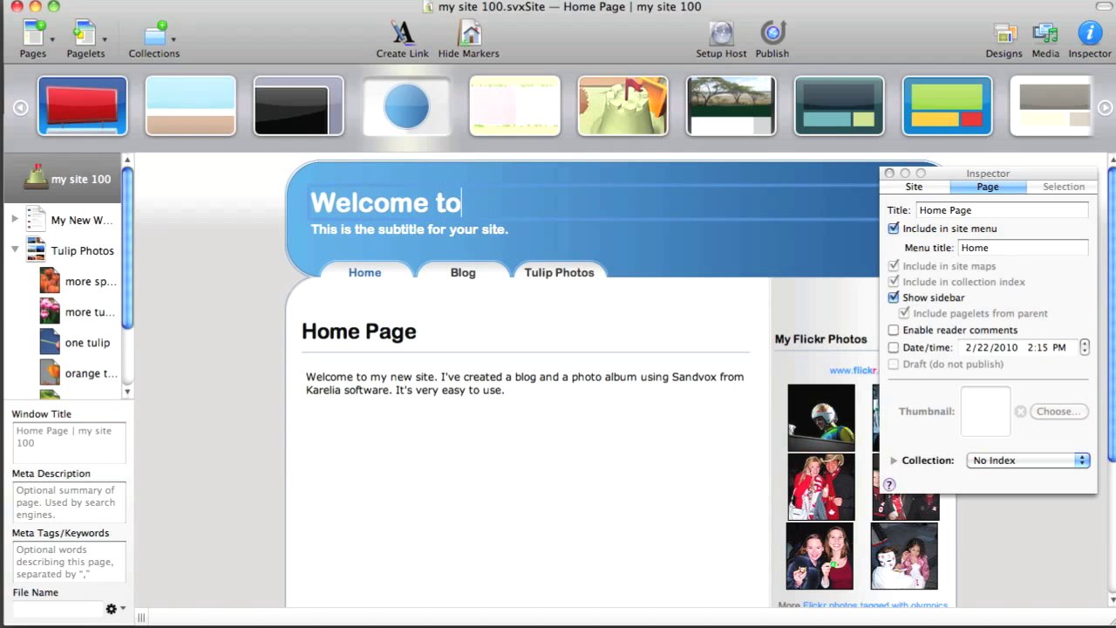
text( my website)
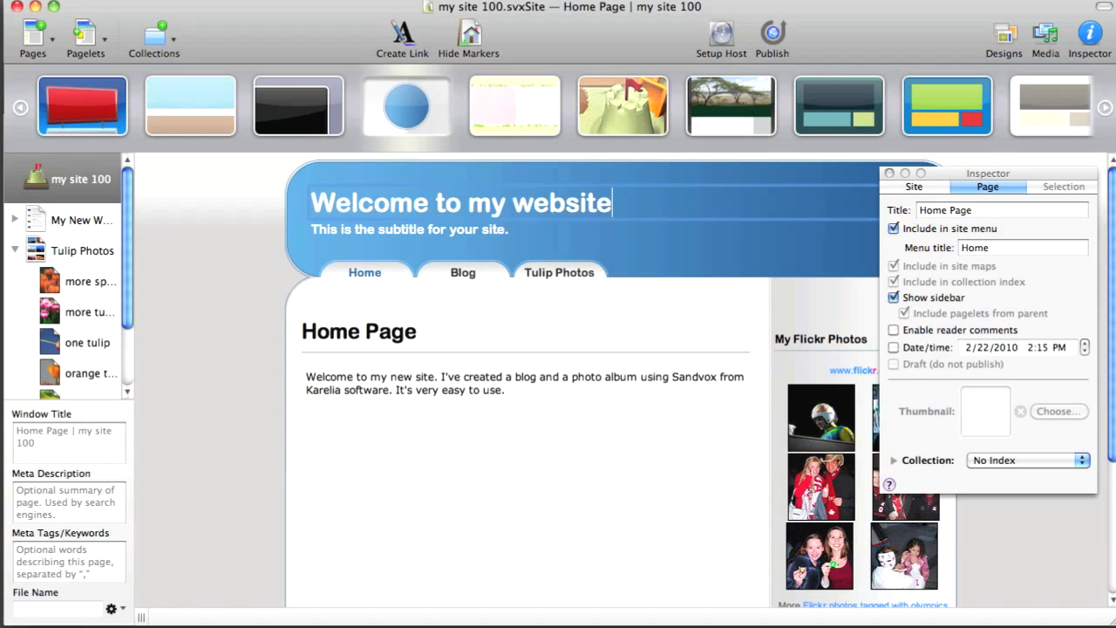
Delete the placeholder subtitle beneath the site title and leave text editing
click(320, 229)
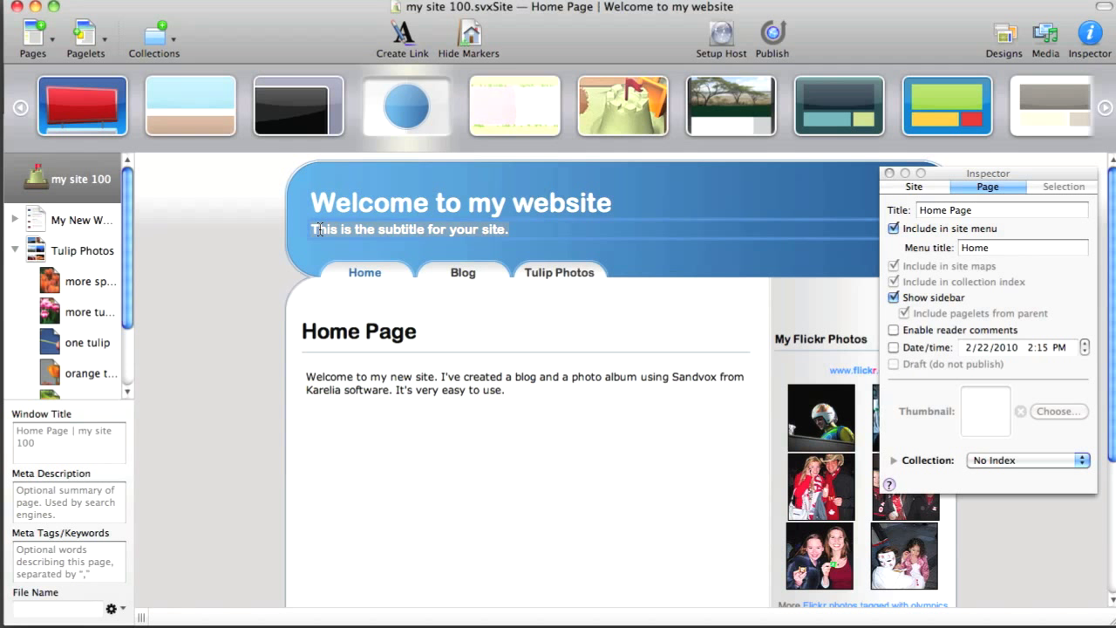
key(BackSpace)
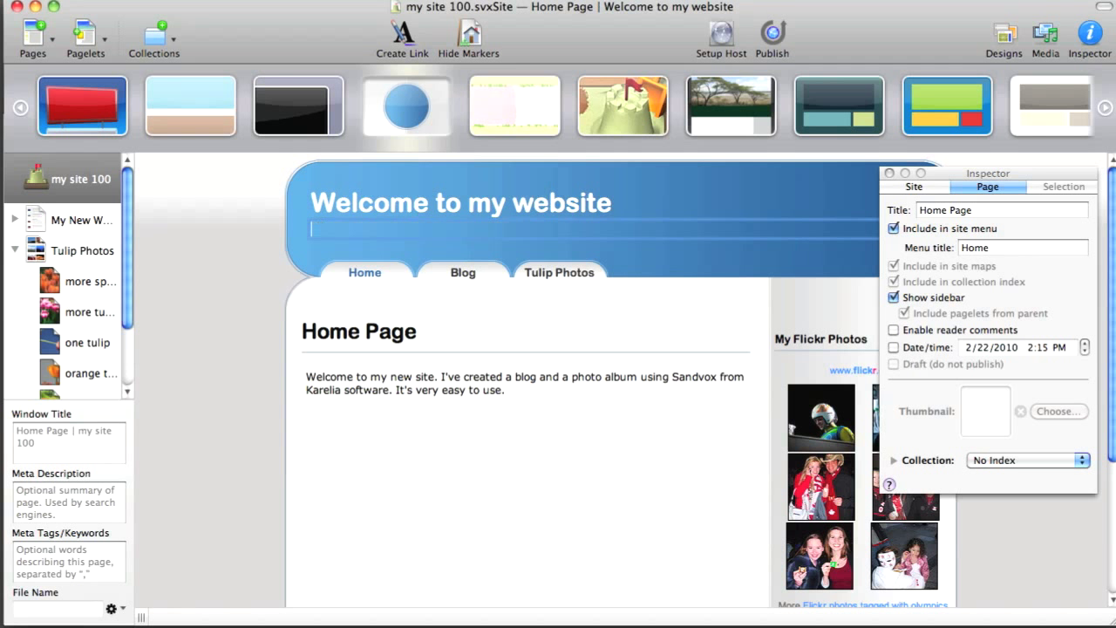
click(821, 339)
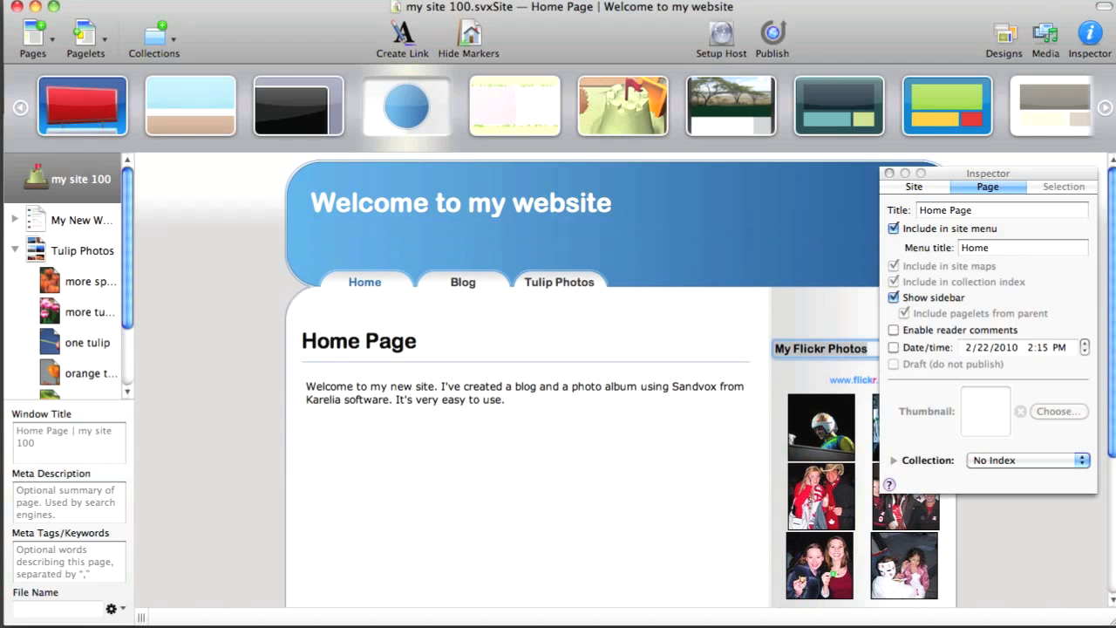
click(708, 237)
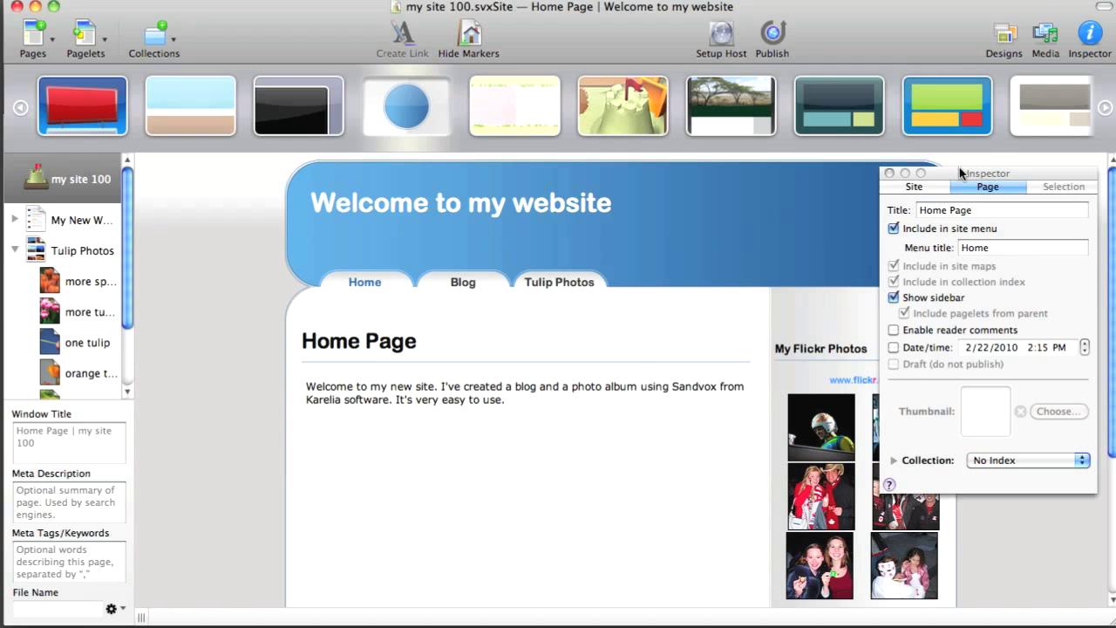
Close the Inspector and collapse the Tulip Photos collection in the site outline
drag(959, 174, 822, 262)
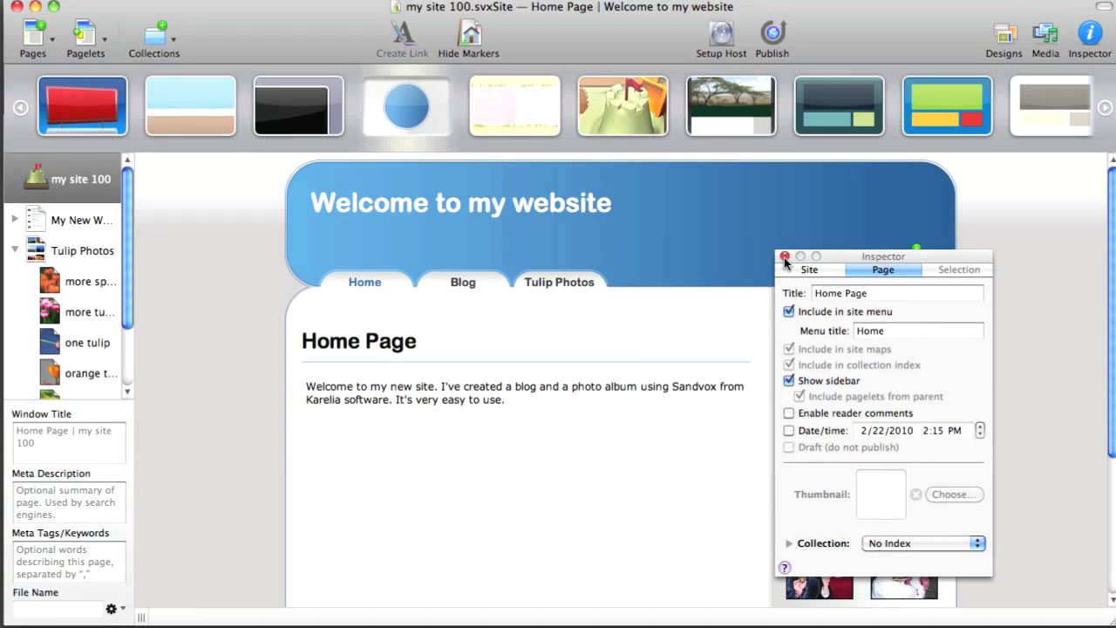
click(785, 257)
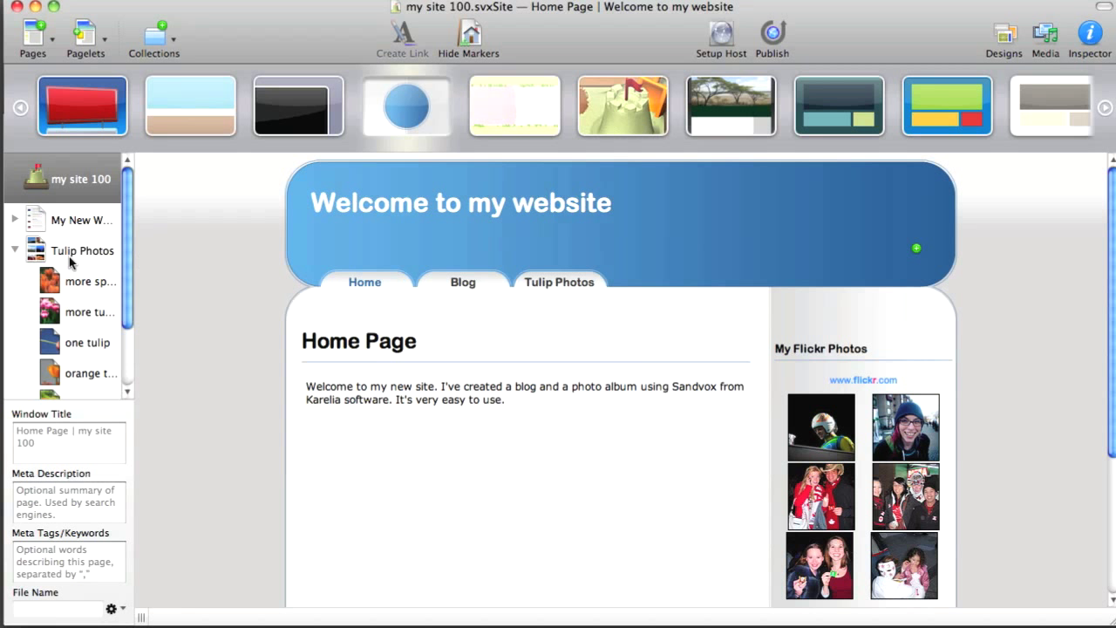
click(16, 251)
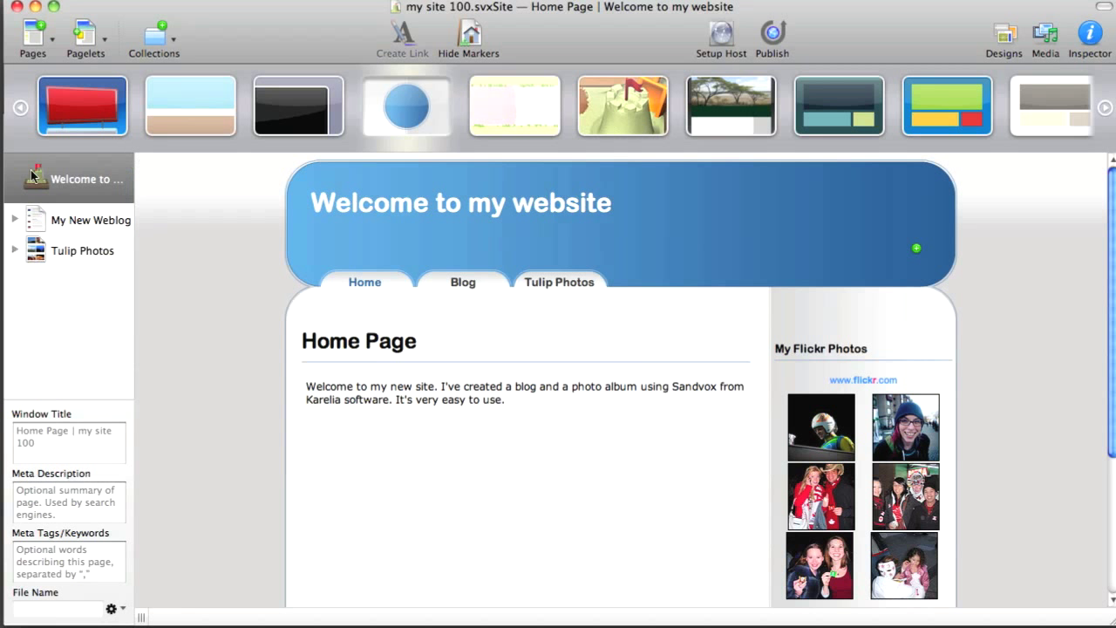
click(50, 43)
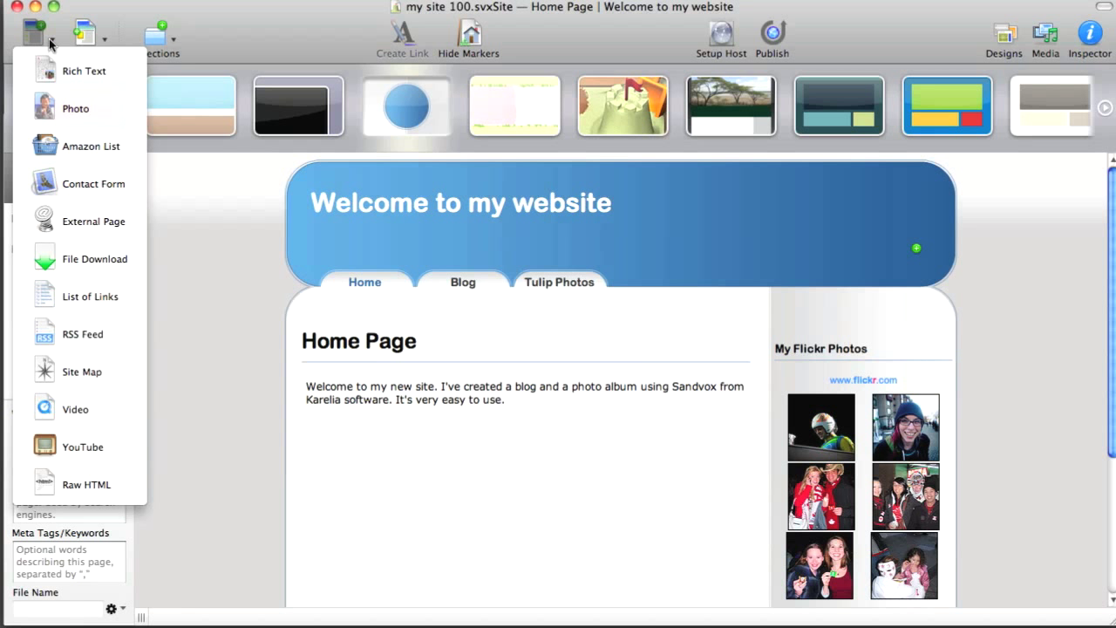
click(209, 231)
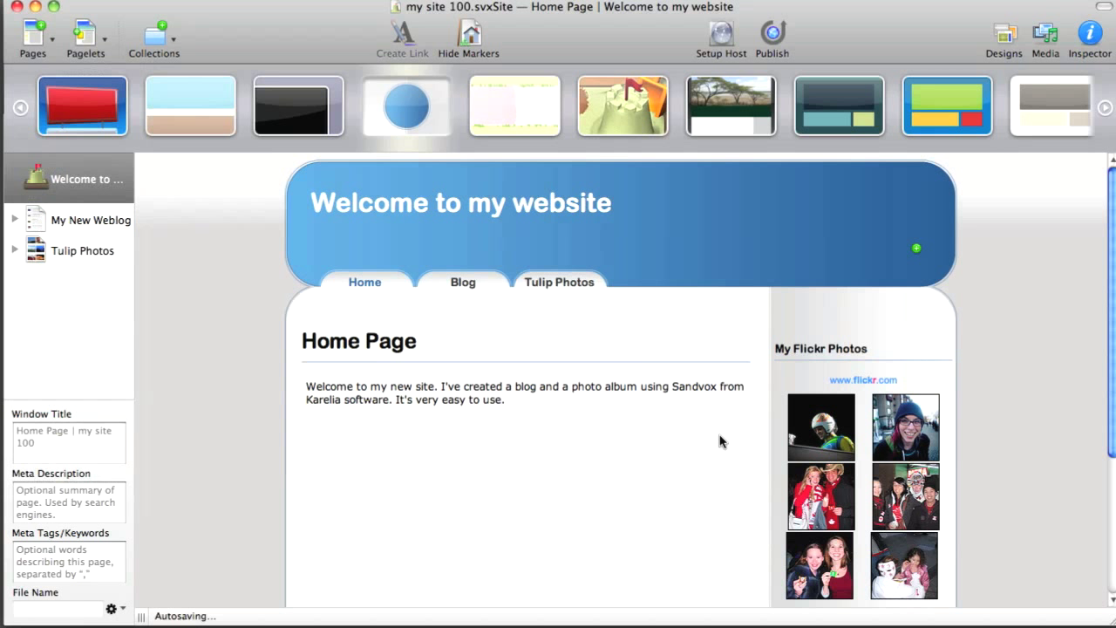
Replace the placeholder parting words in the home page footer with "Contact Me"
scroll(994, 474, down, 5)
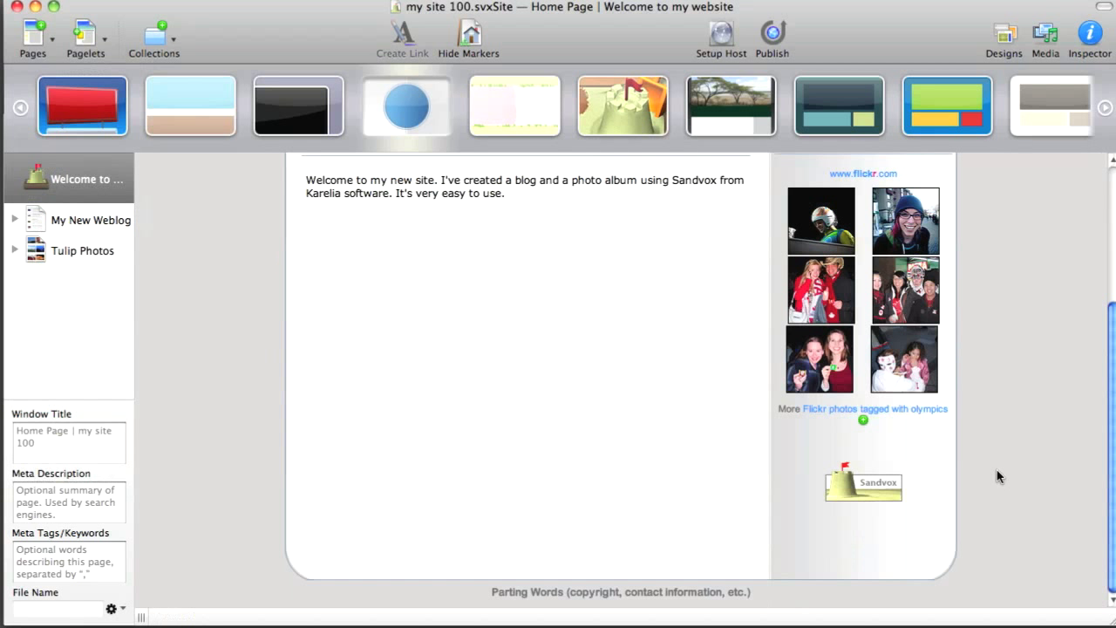
click(626, 592)
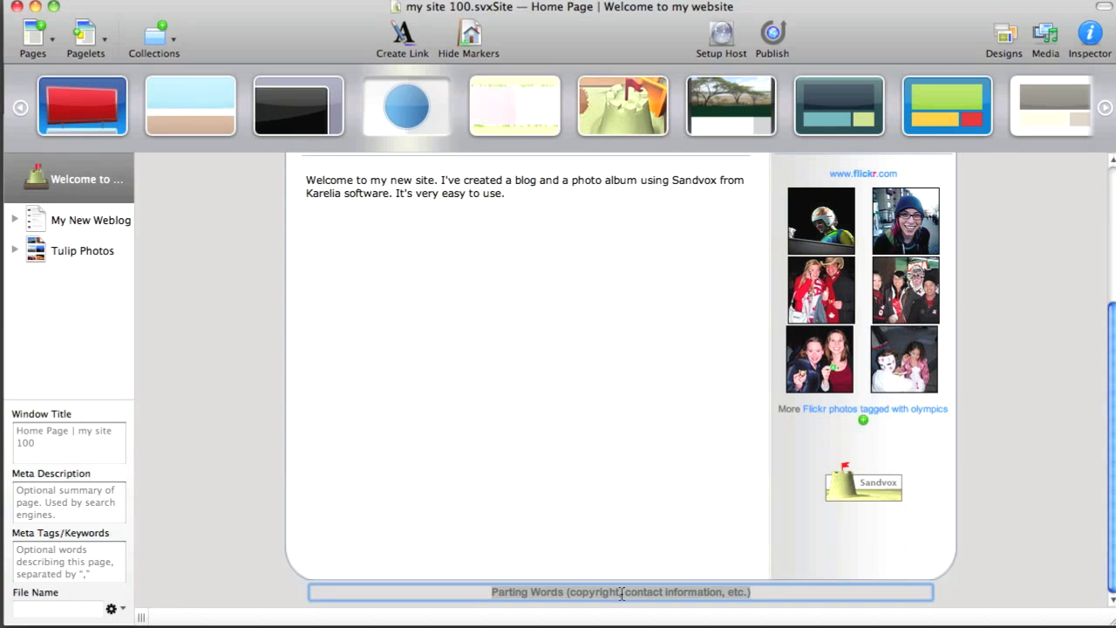
text(Co)
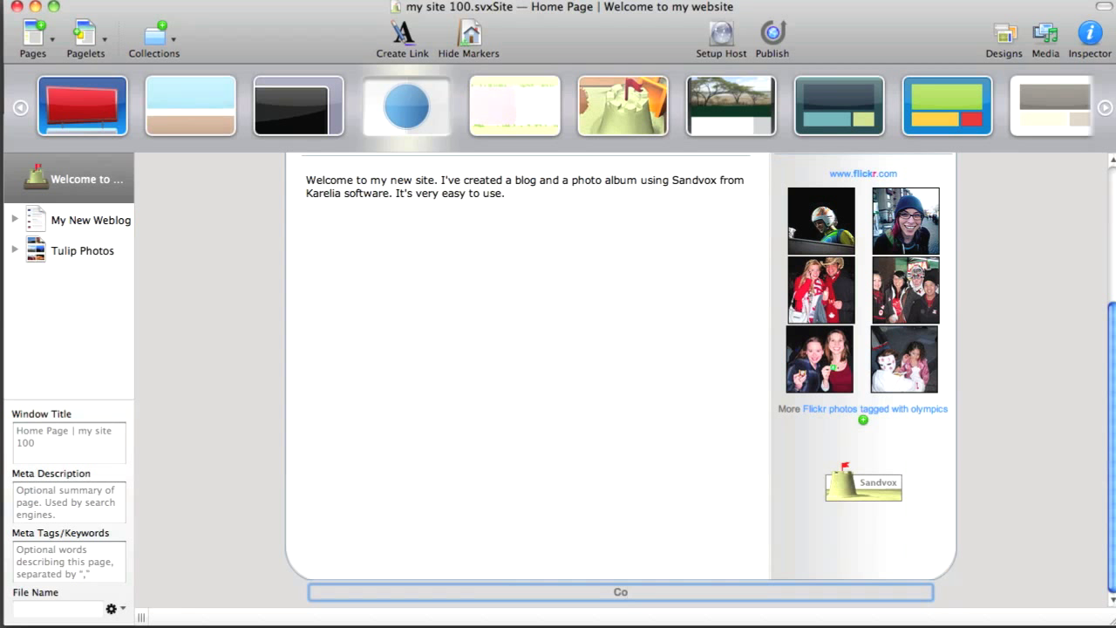
text(ntact Me)
Turn the "Contact Me" footer text into a link and leave text editing
triple_click(589, 590)
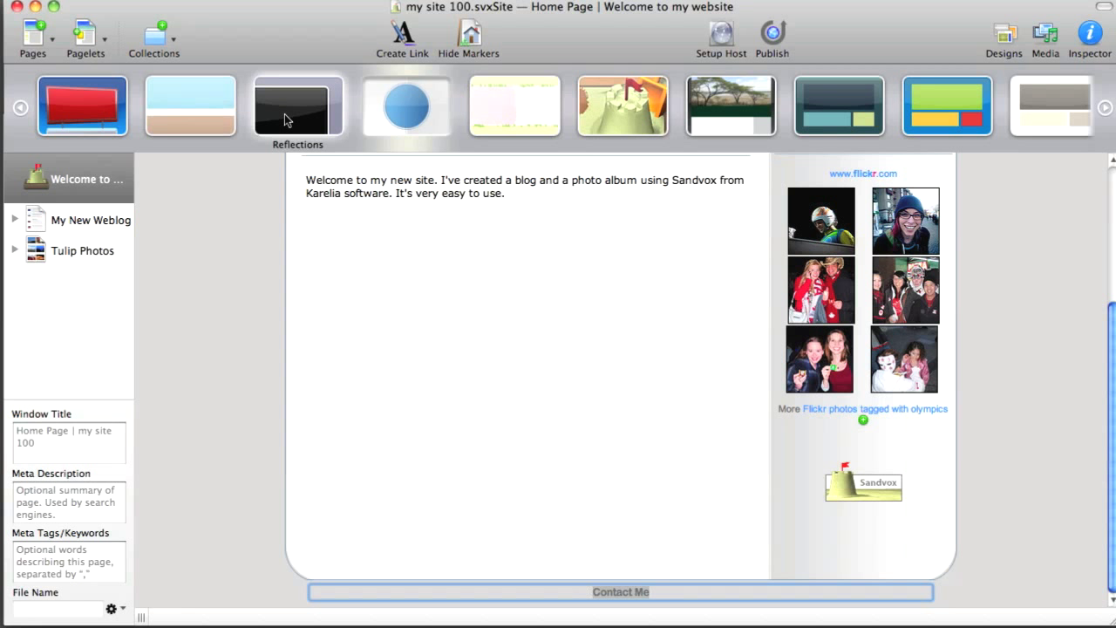
click(70, 0)
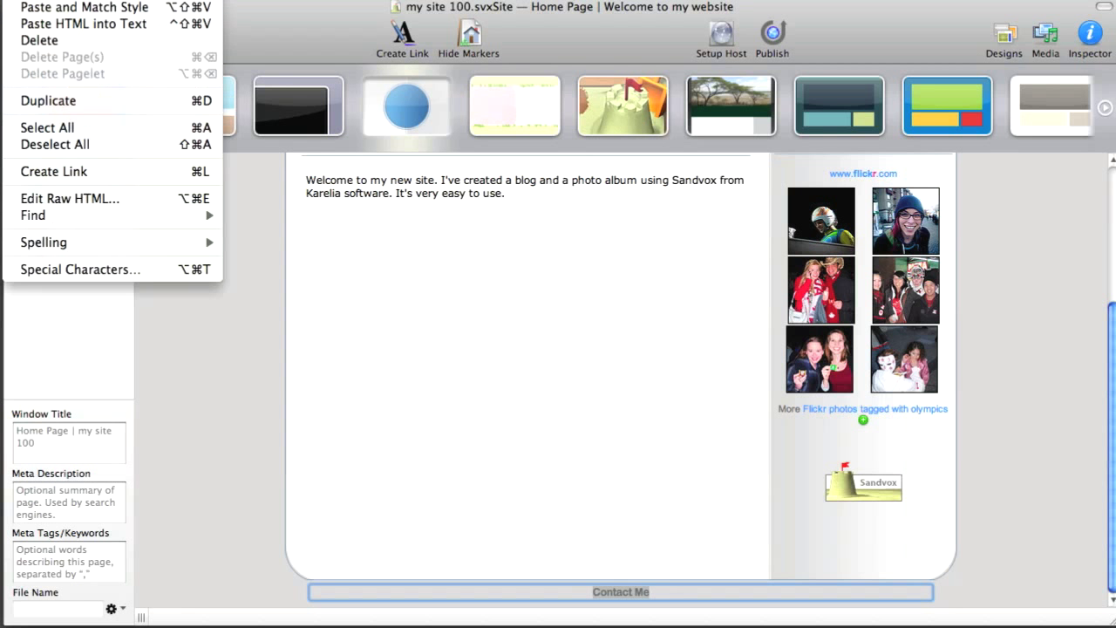
mouse_move(26, 0)
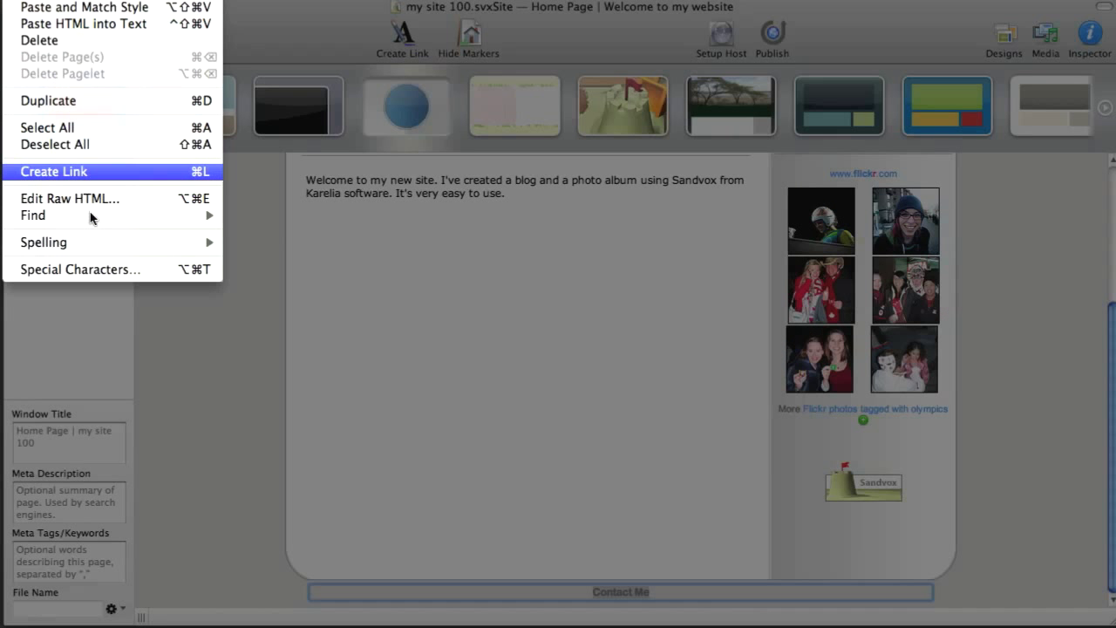
click(54, 171)
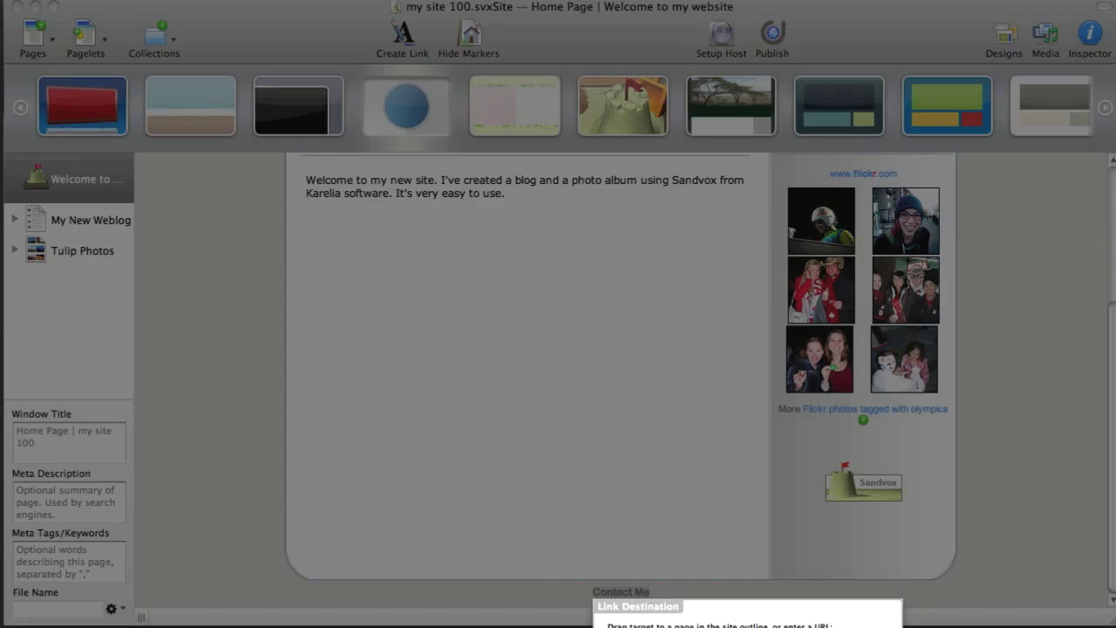
key(Escape)
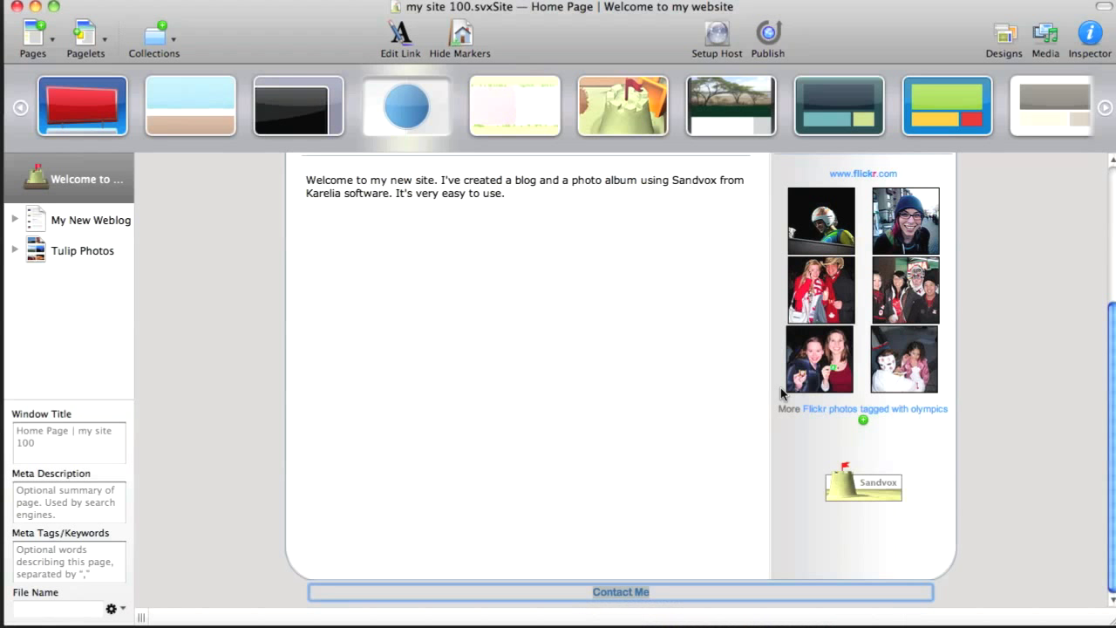
click(443, 386)
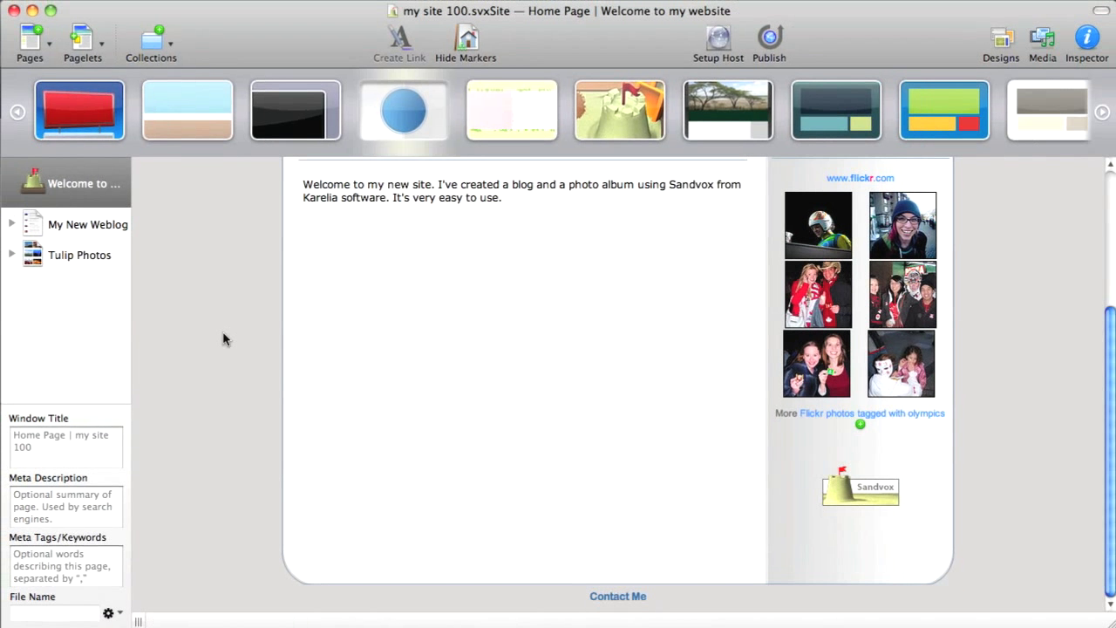
Start publishing the site and set its publishing location to a remote host with a MobileMe / .Mac account
scroll(234, 341, up, 3)
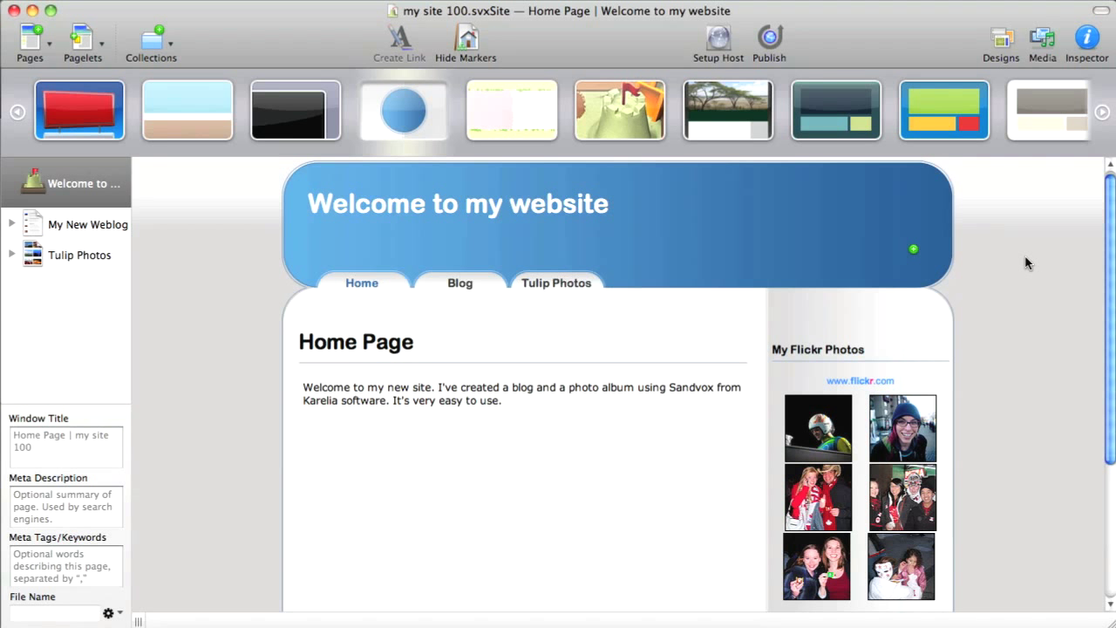
click(770, 42)
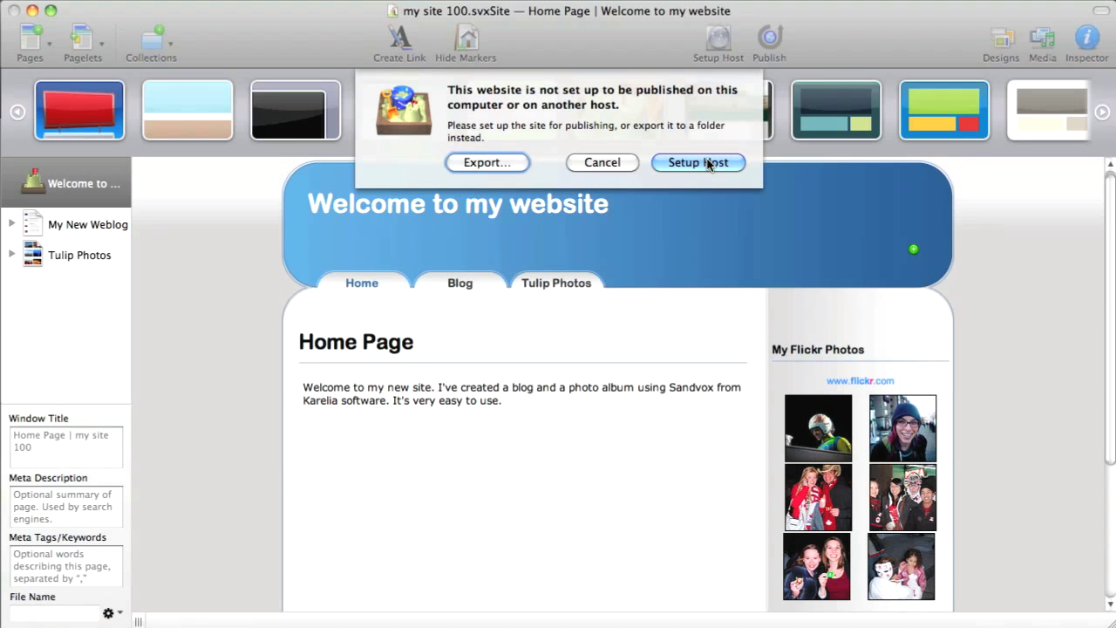
click(707, 163)
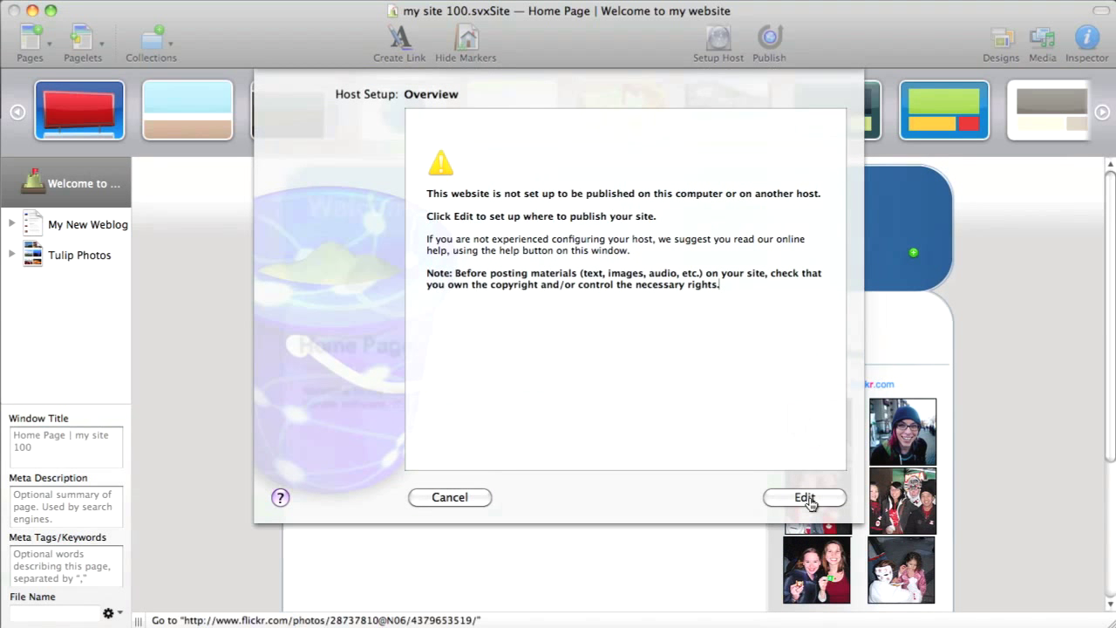
click(806, 500)
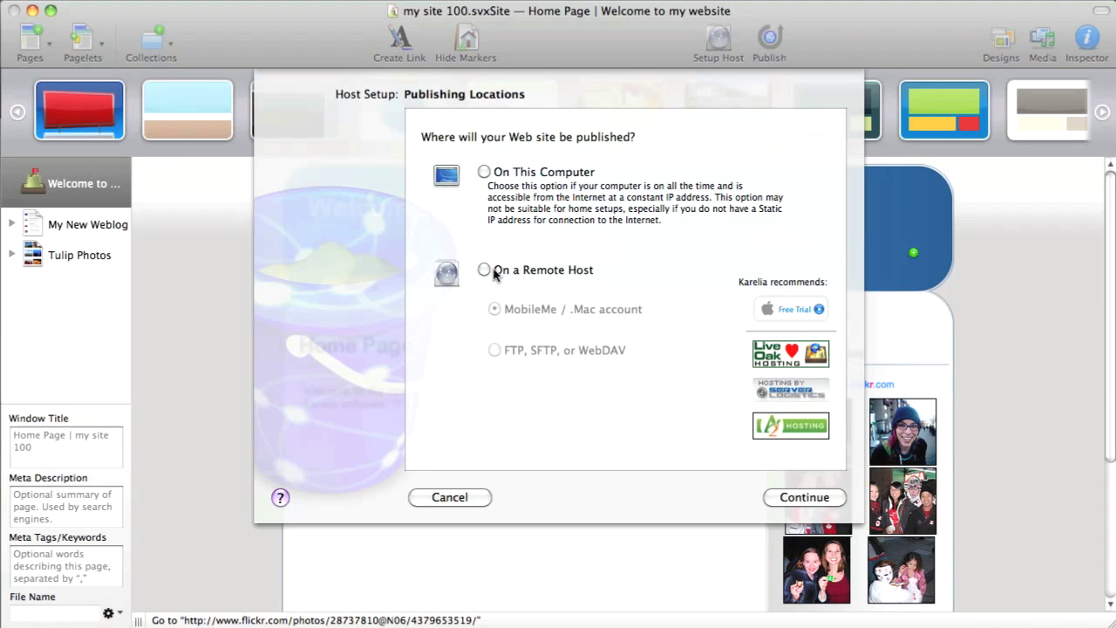
click(486, 270)
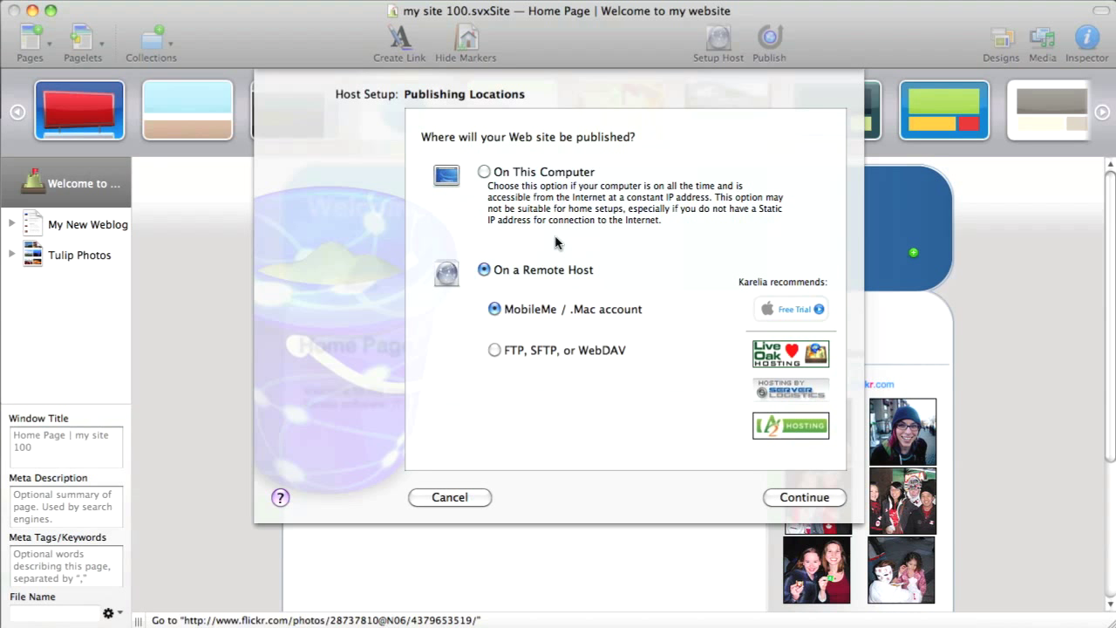
click(800, 498)
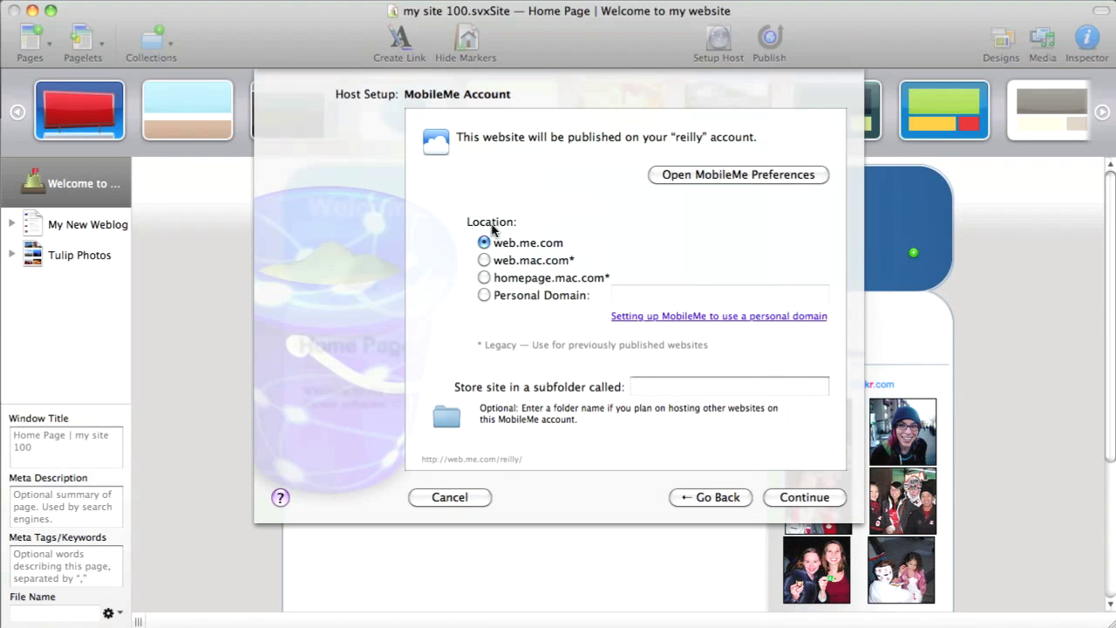
Store the site in a MobileMe subfolder called SandvoxDemoSite and run the connection test
click(673, 388)
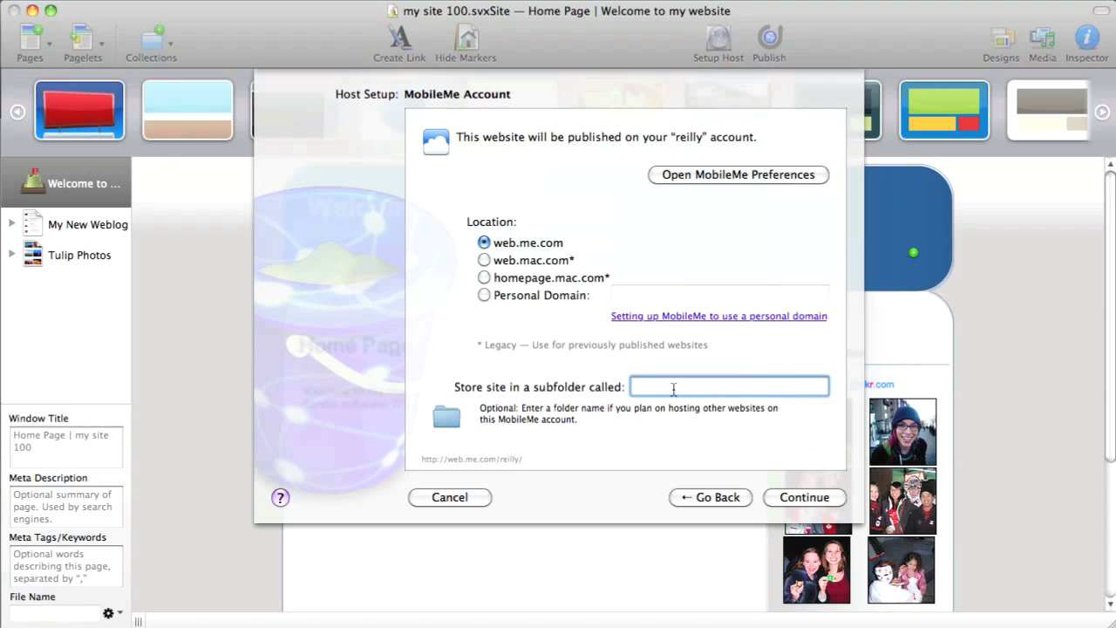
text(SandvoxDemoSite)
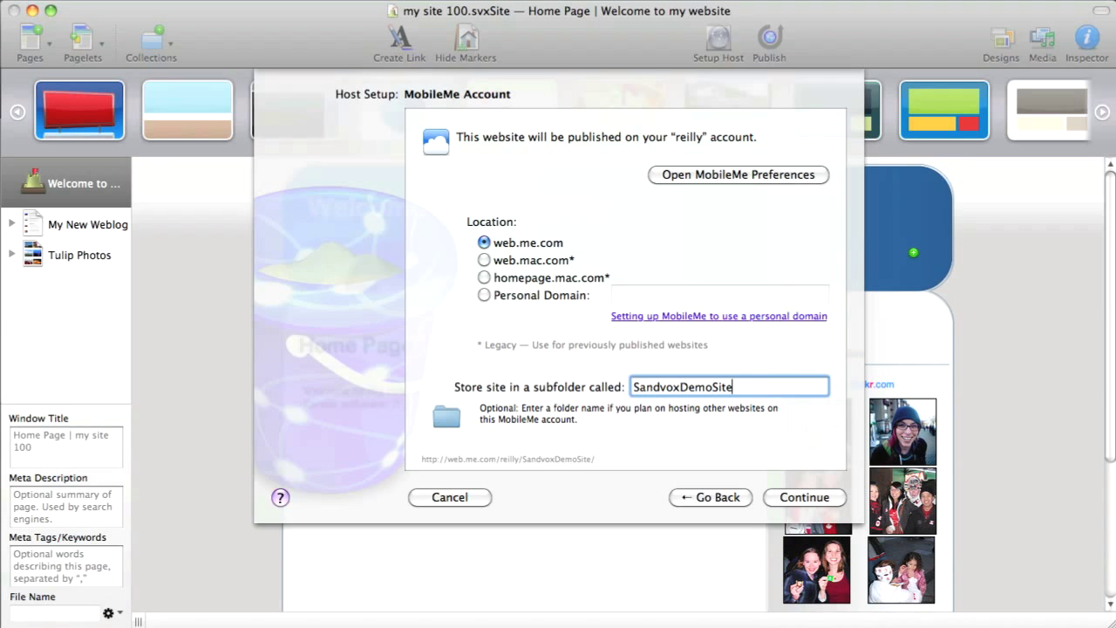
click(789, 496)
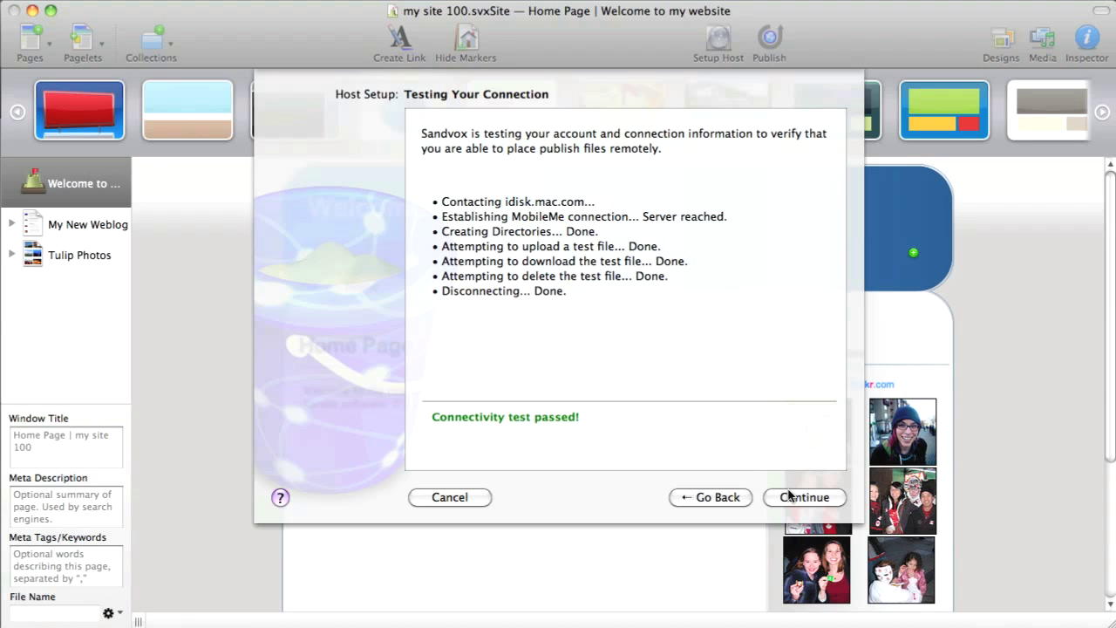
Complete the host setup and publish the site to the MobileMe account
click(789, 497)
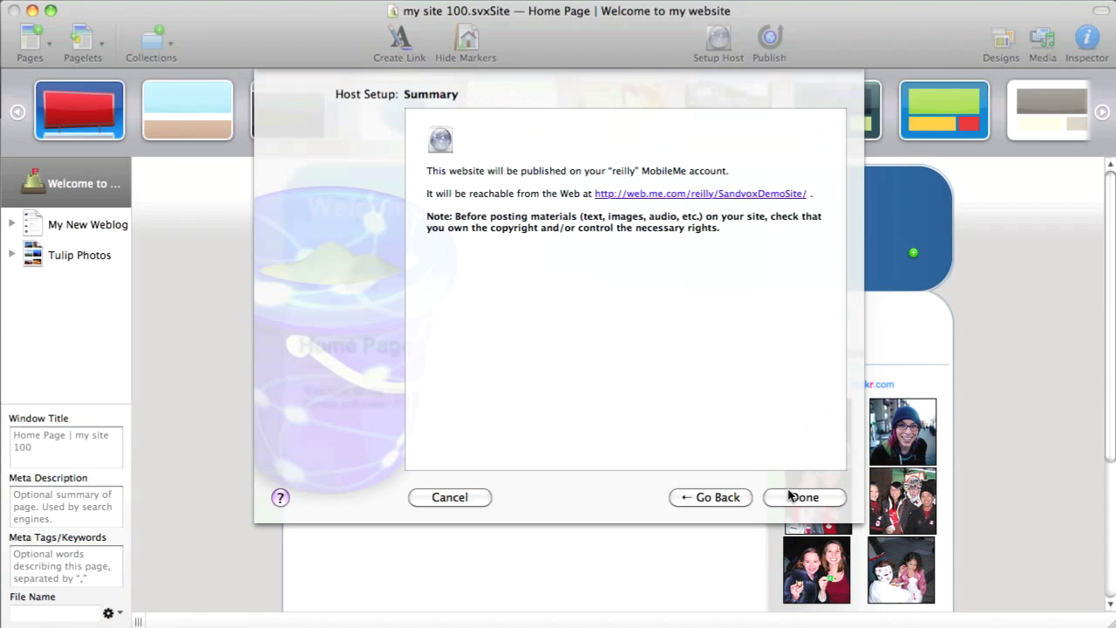
click(802, 496)
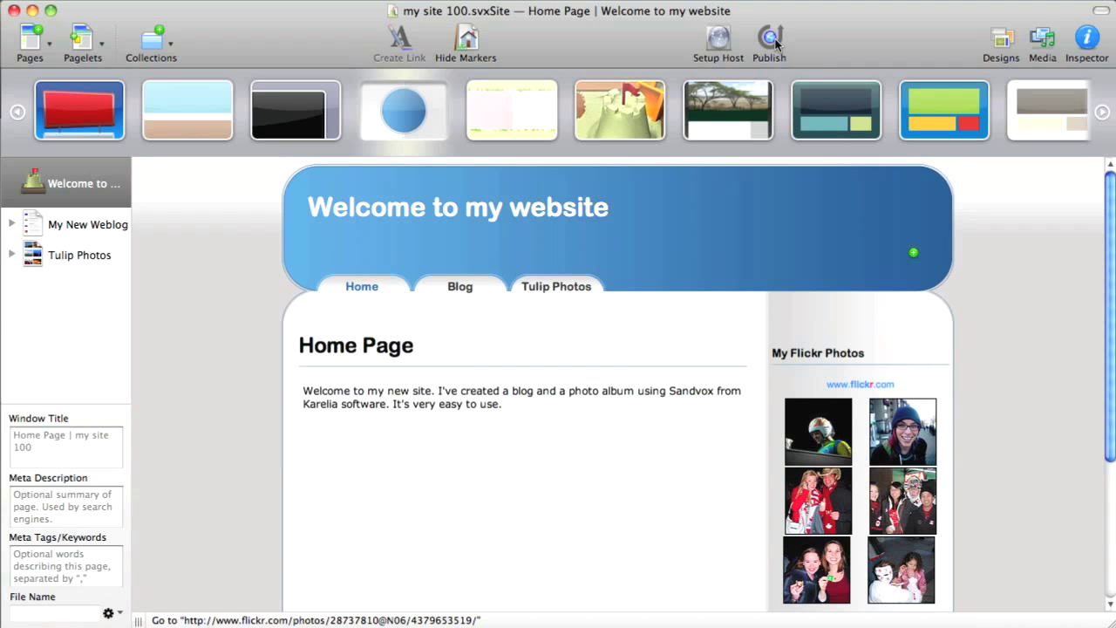
click(772, 42)
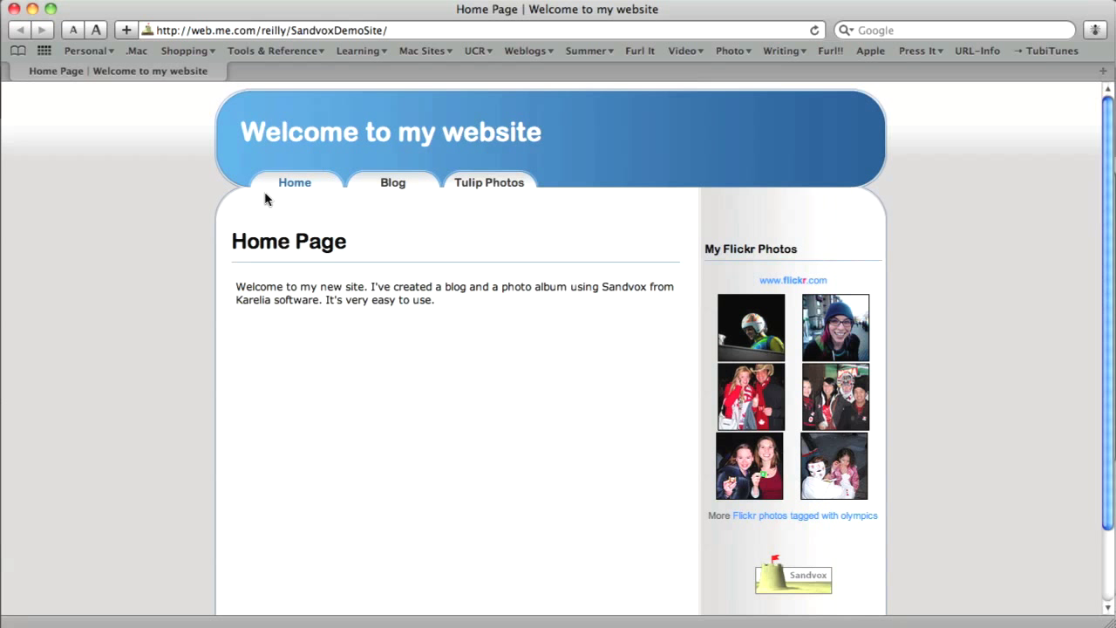
Check the Blog and Tulip Photos pages of the published site in the web browser
click(394, 189)
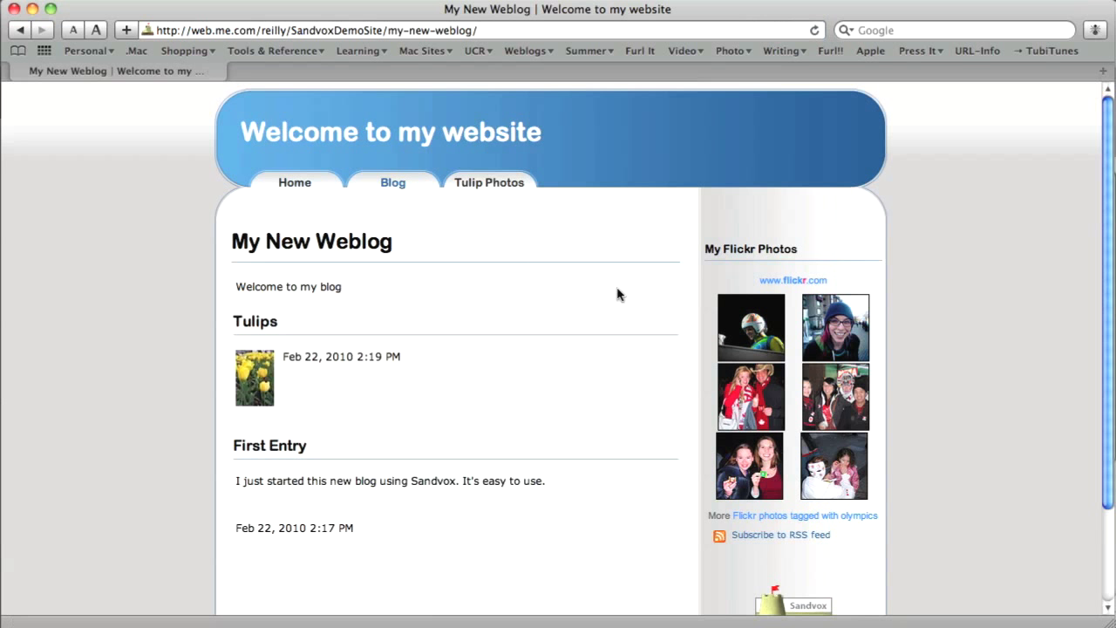
click(491, 183)
scroll(531, 341, down, 5)
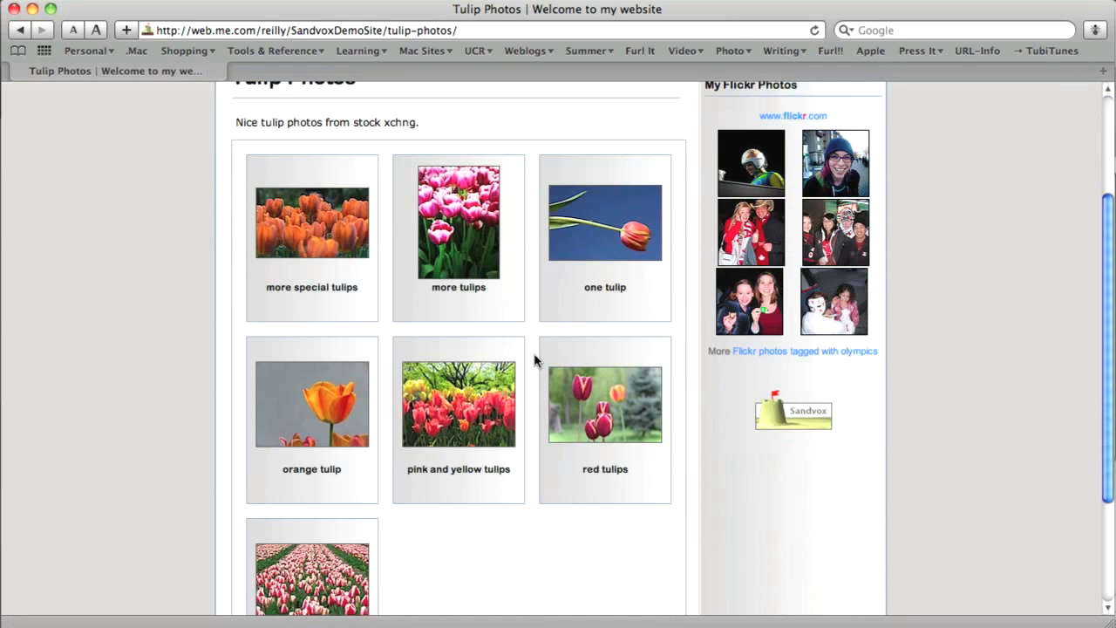
Open the red tulips photo from the published album and browse forward and back through the neighbouring photos
click(598, 291)
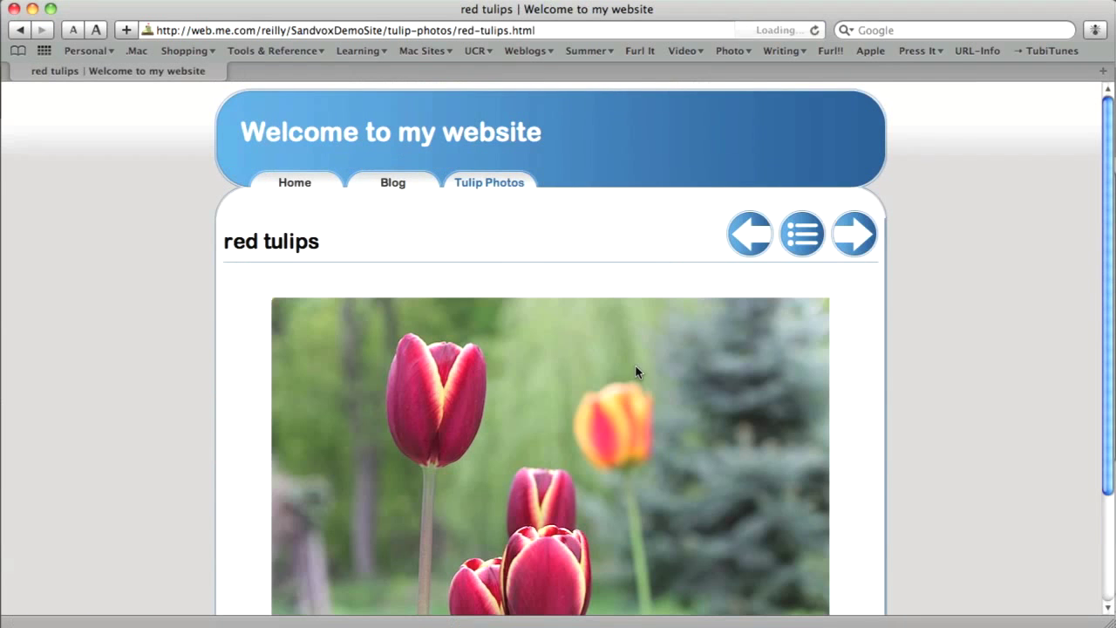
scroll(872, 227, down, 3)
scroll(872, 140, up, 1)
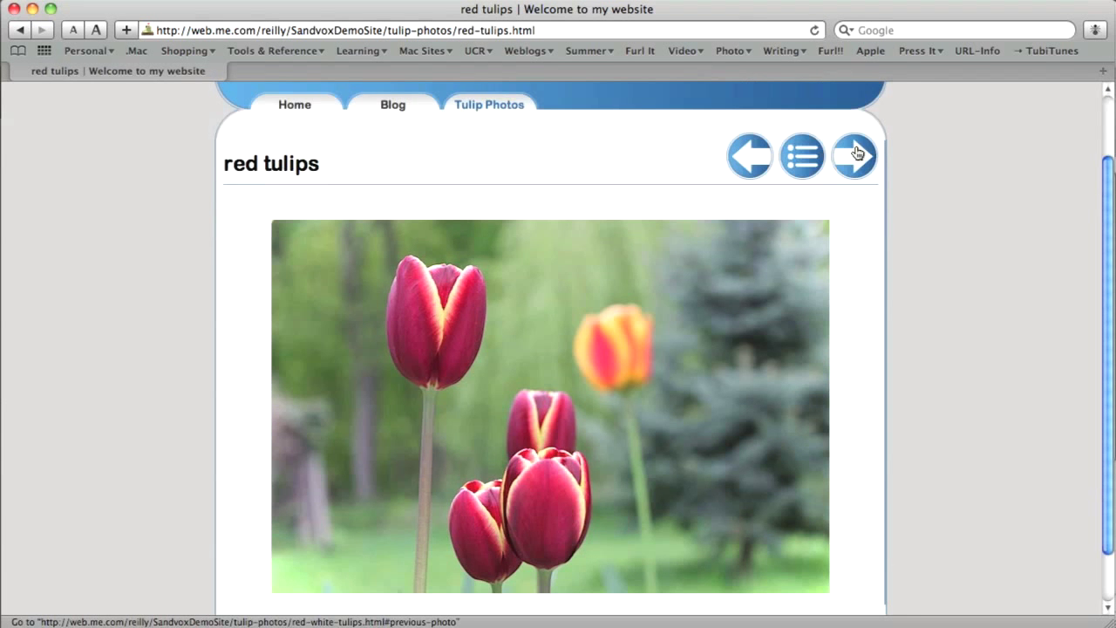
click(854, 156)
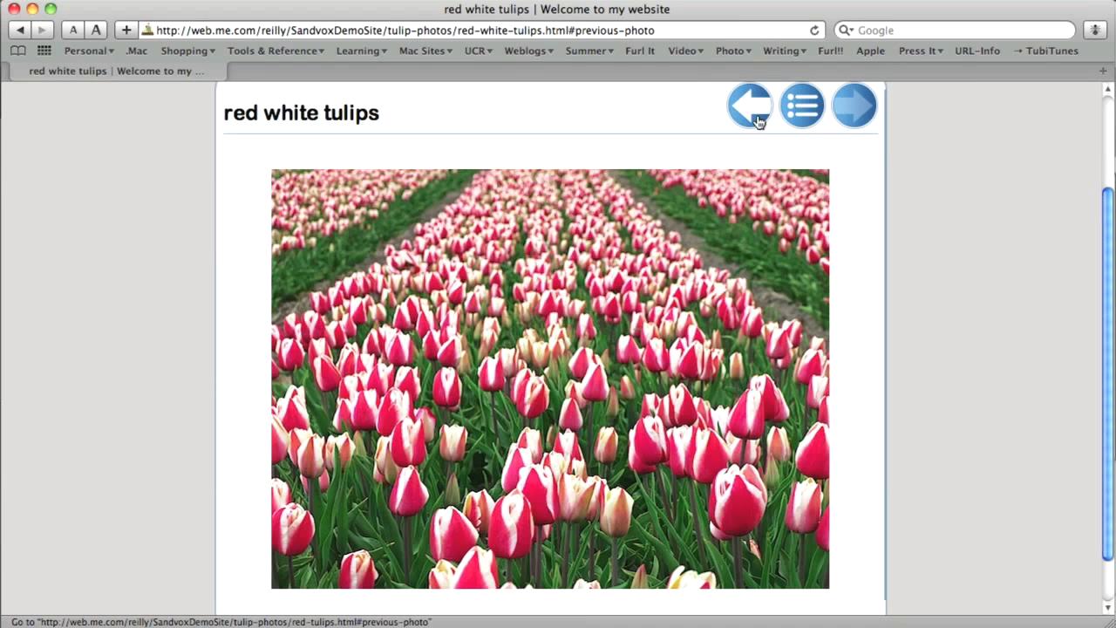
click(753, 117)
click(754, 116)
click(753, 117)
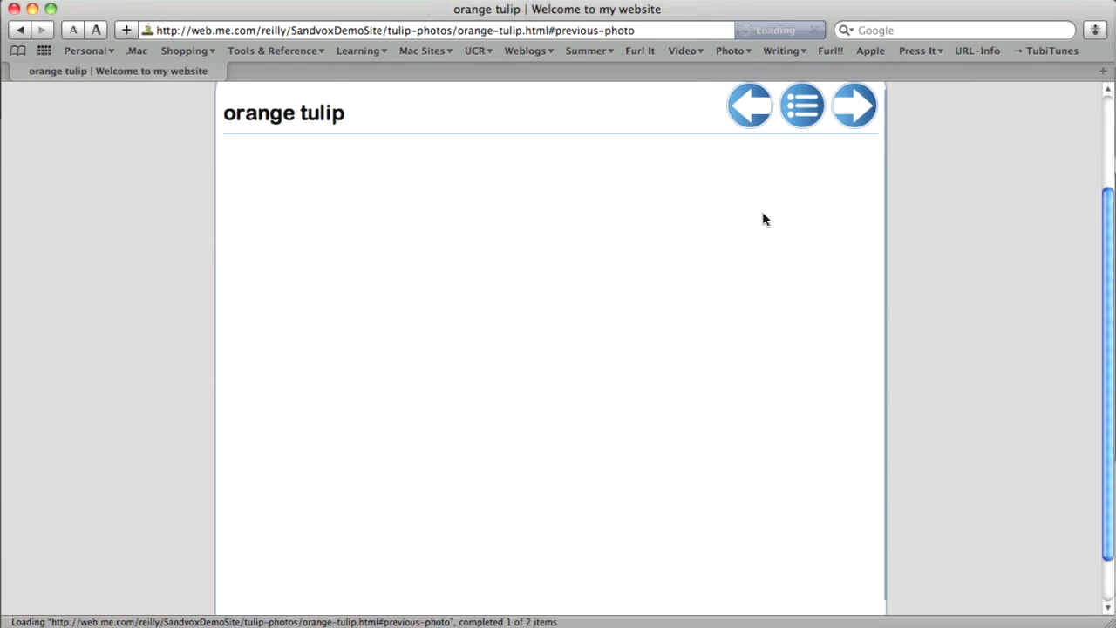
Return to the published home page and examine it down to the Contact Me footer link
scroll(523, 196, up, 3)
click(299, 182)
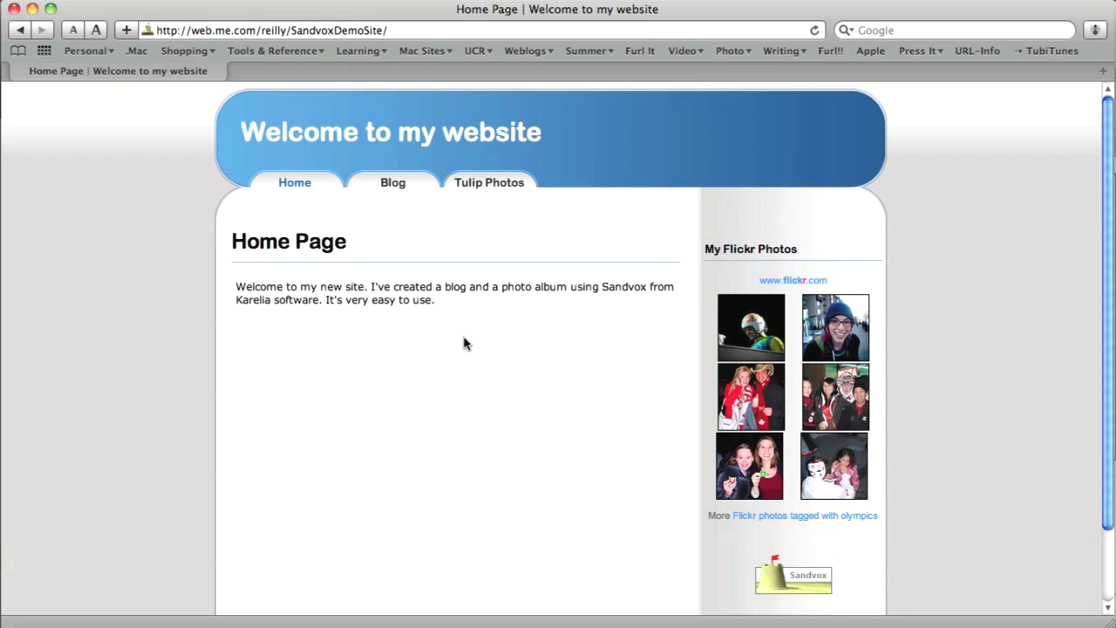
scroll(464, 344, down, 2)
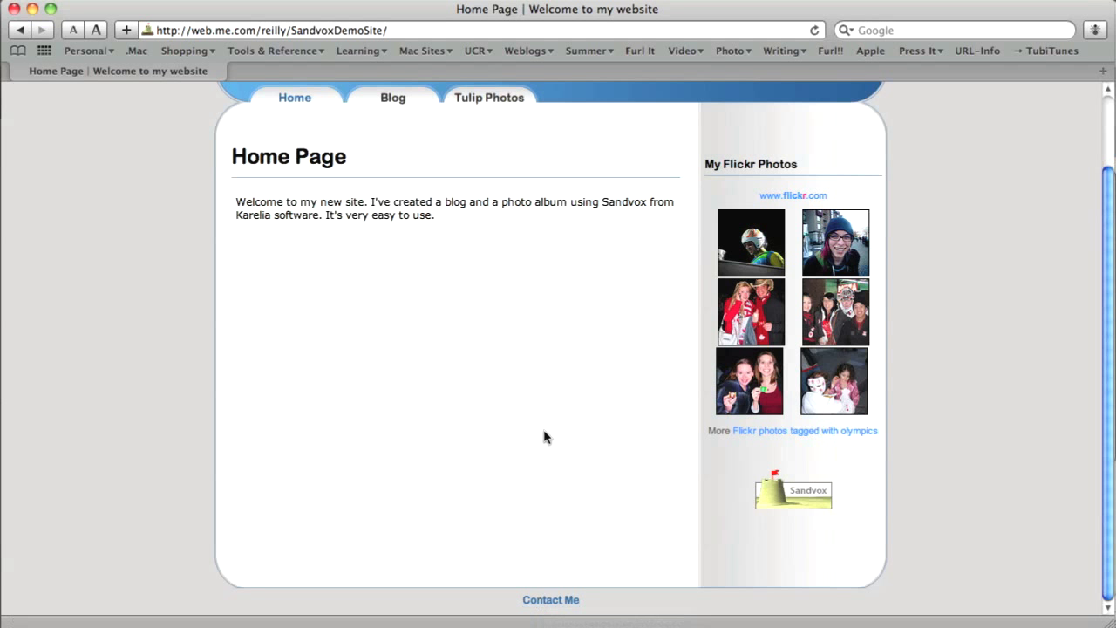
scroll(543, 436, up, 2)
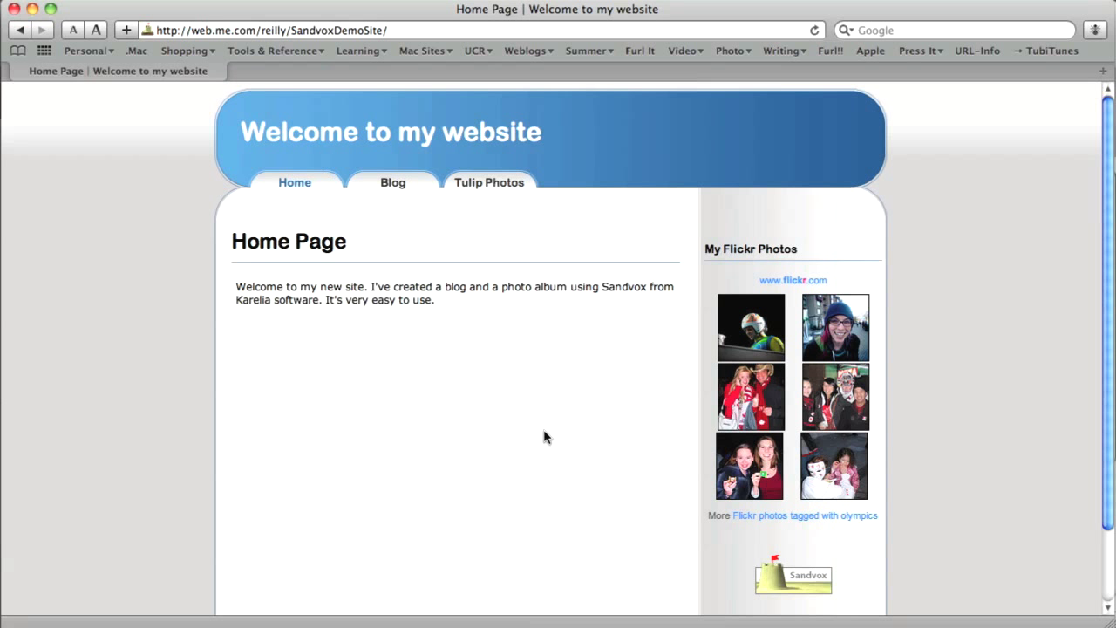